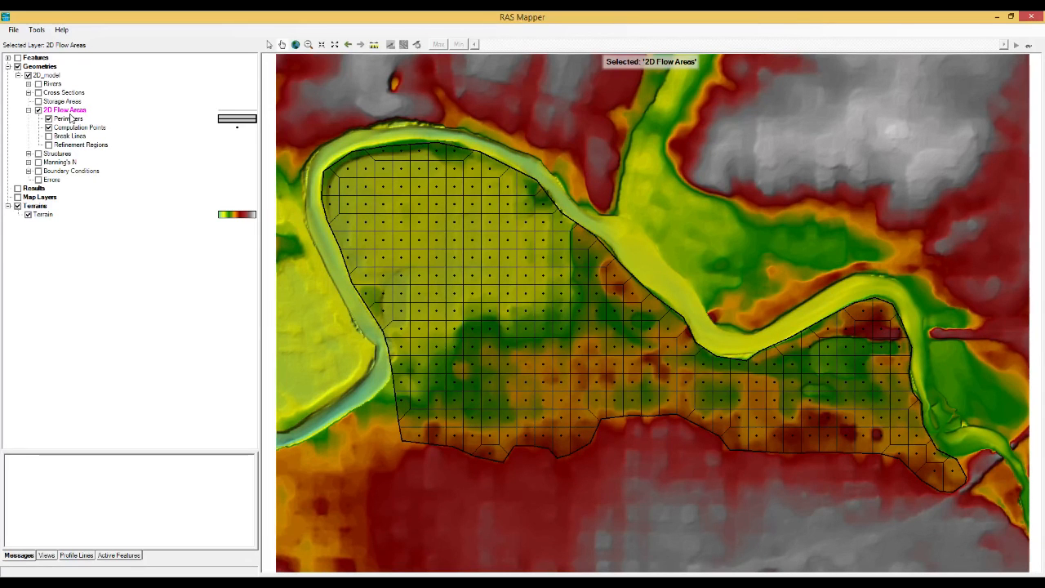
Create a new geometry named "Mesh 2" under Geometries.
click(41, 66)
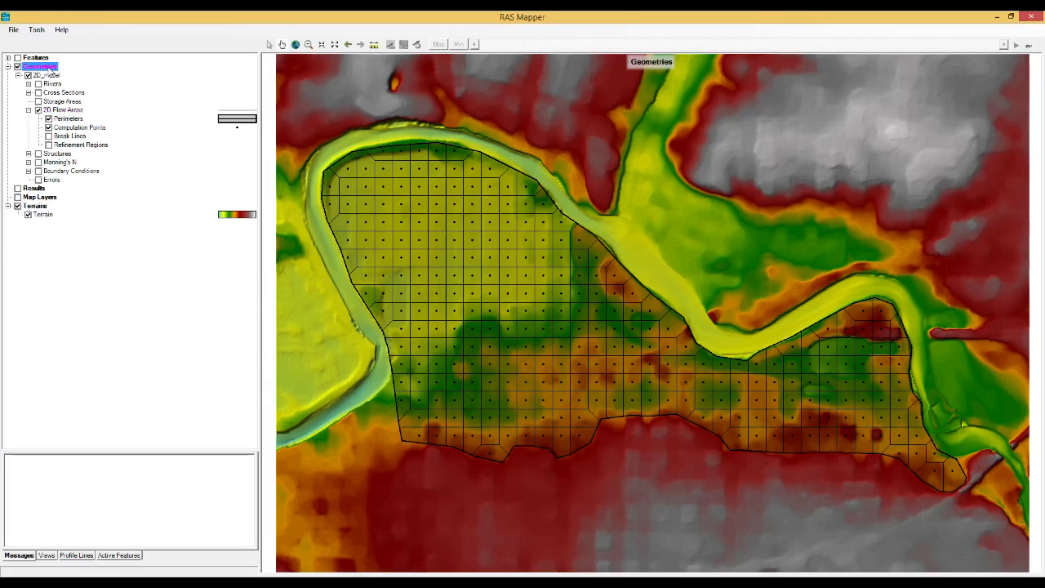
right_click(50, 67)
click(123, 86)
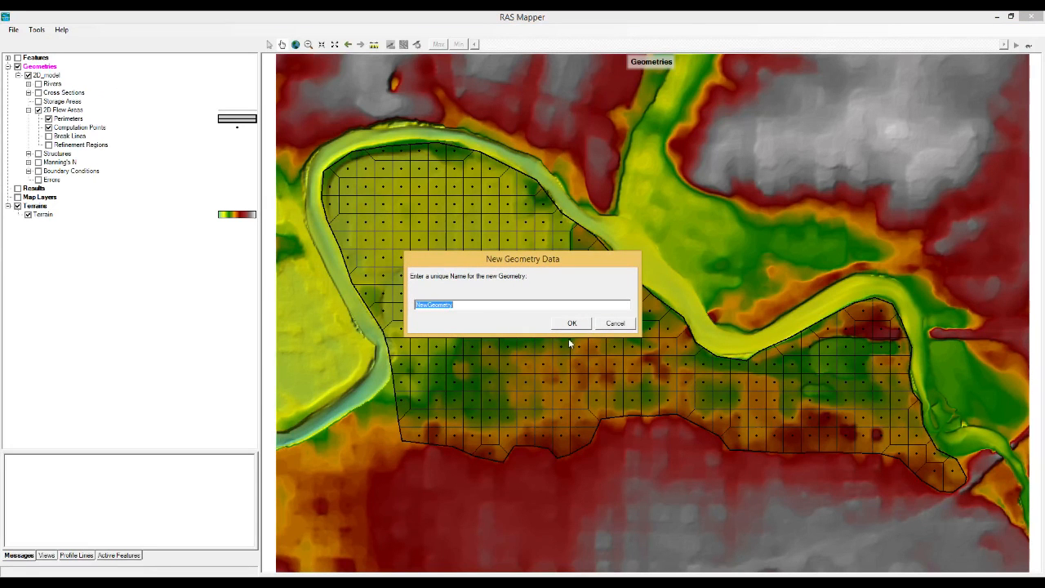
click(563, 306)
double_click(494, 301)
text(Mesh 2)
click(571, 323)
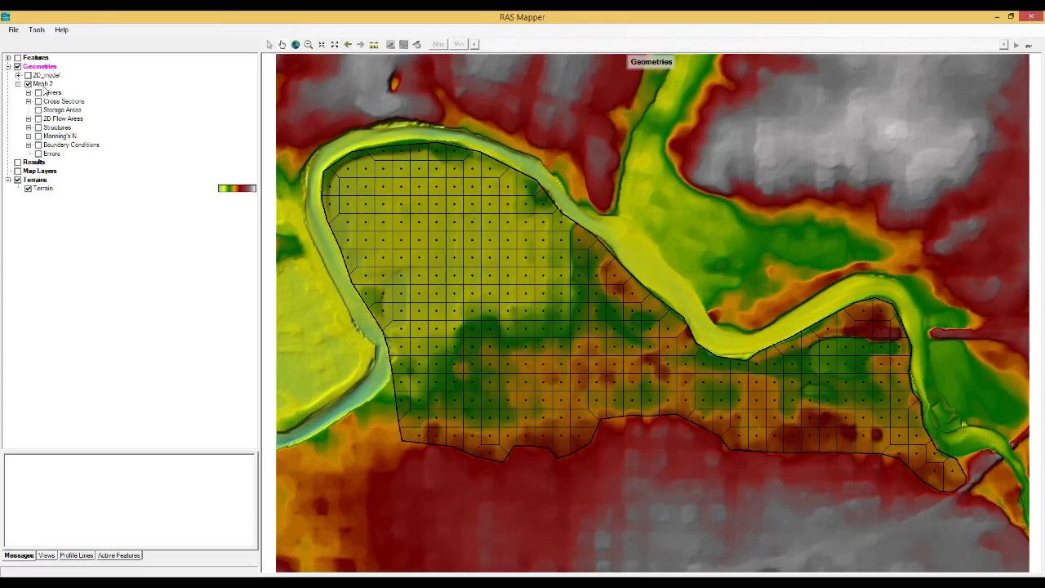
Copy all features of the 2D flow area Perimeters layer in the 2D_model geometry.
click(18, 76)
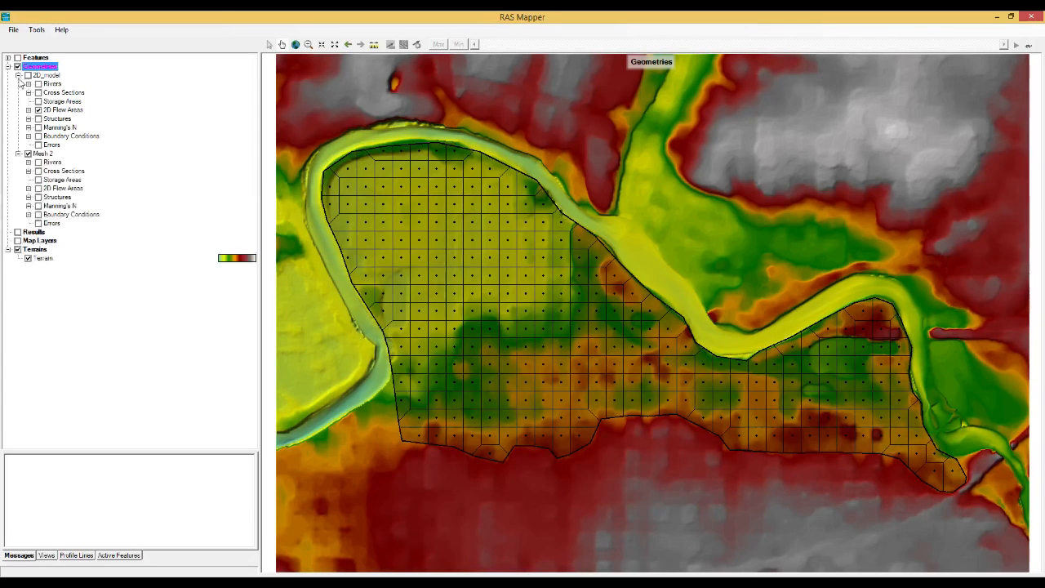
click(28, 109)
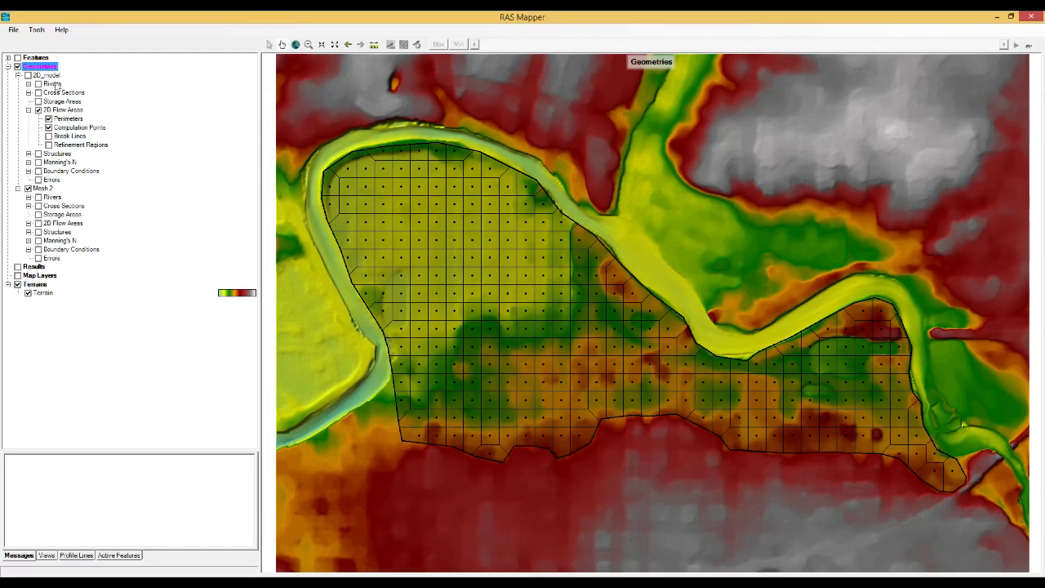
click(47, 75)
click(75, 110)
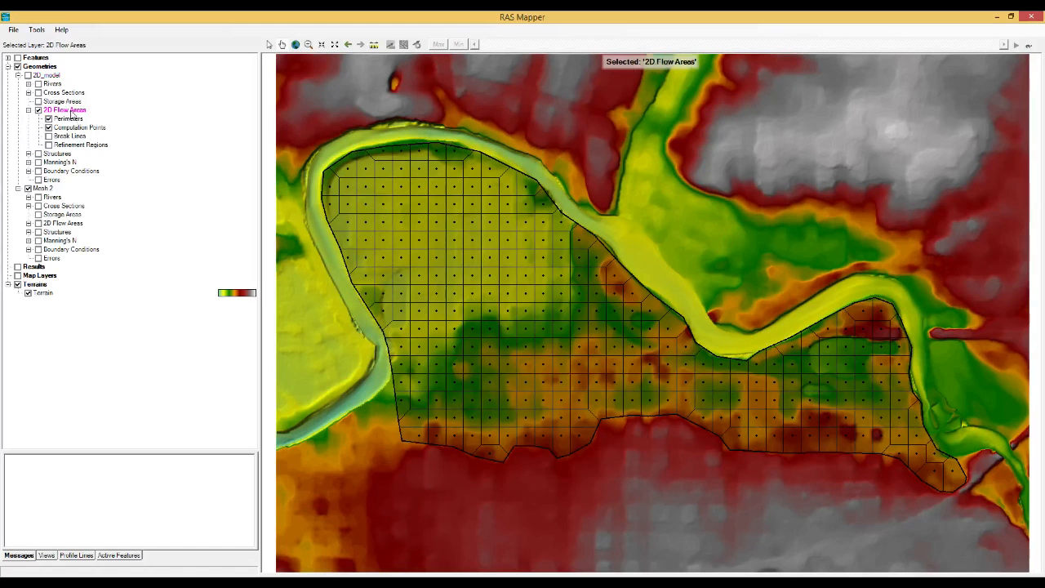
click(73, 119)
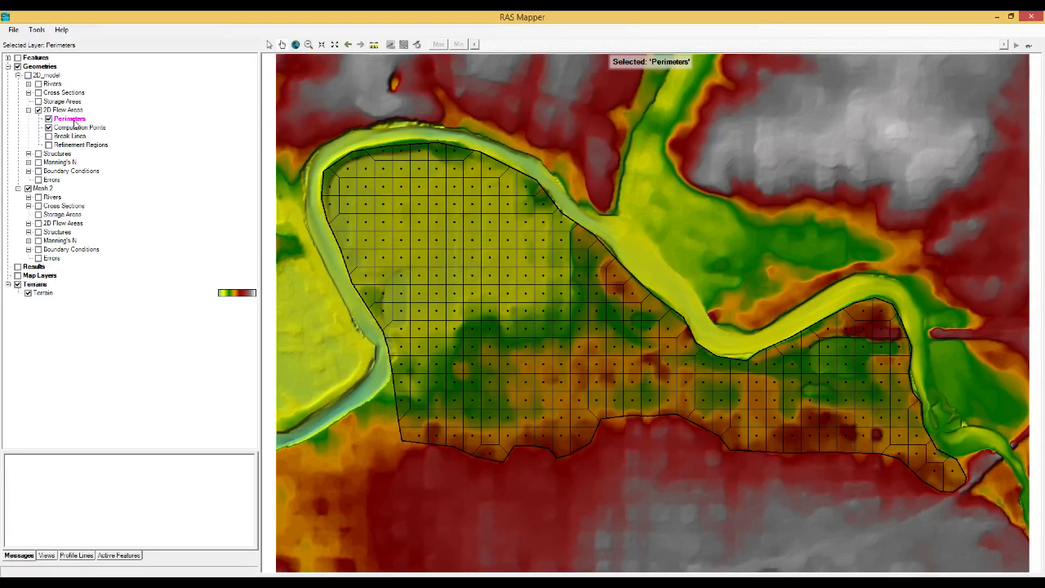
right_click(73, 121)
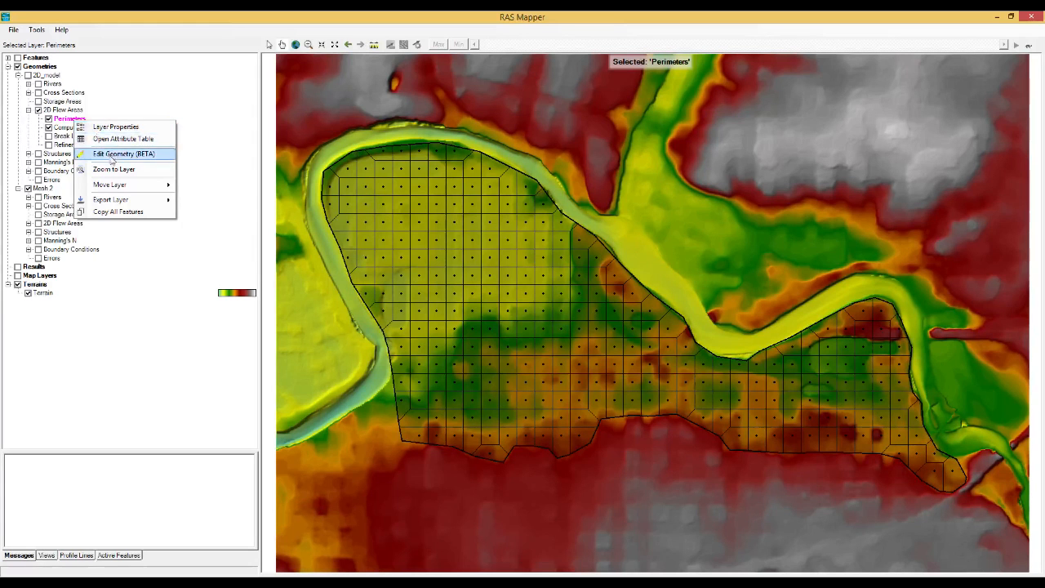
click(123, 212)
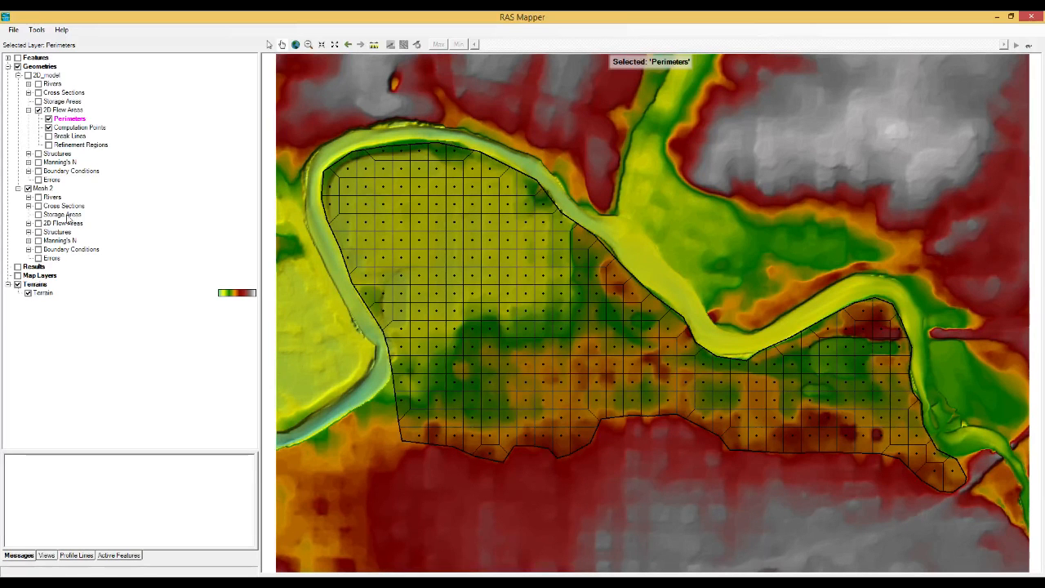
Start editing the 2D flow area Perimeters layer of Mesh 2 and paste the copied perimeter into it.
click(43, 189)
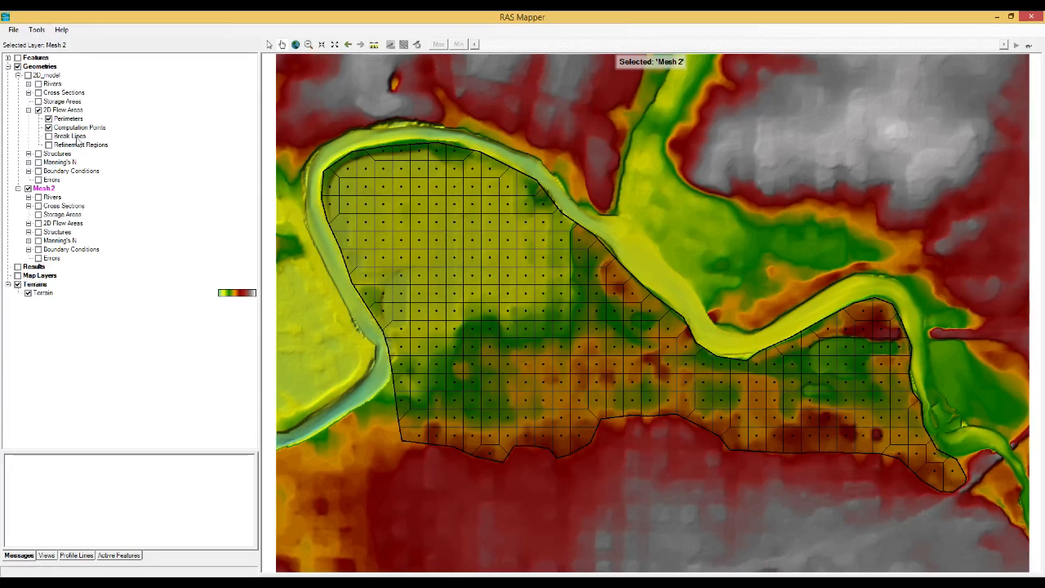
click(28, 223)
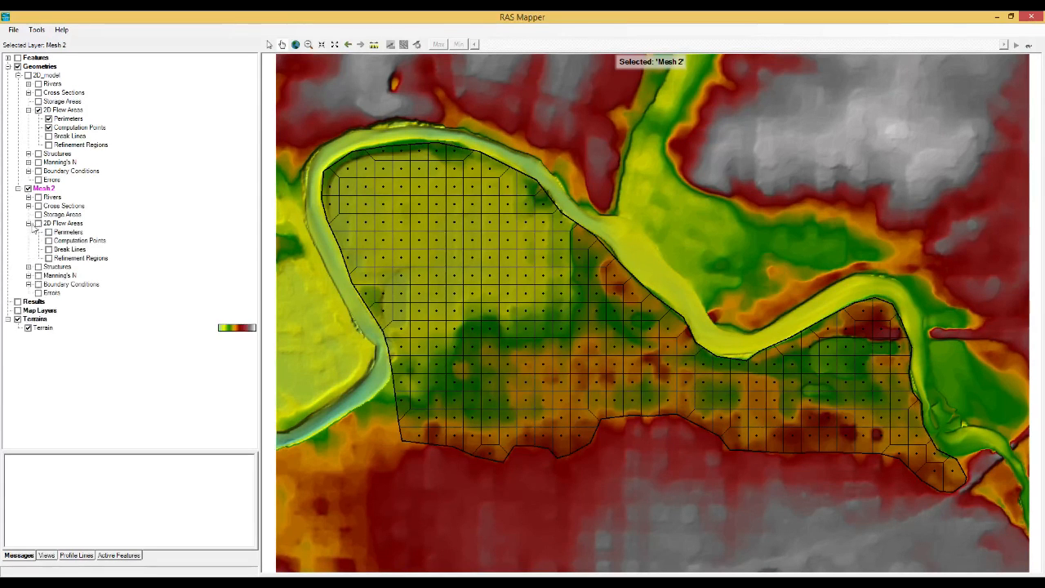
click(63, 224)
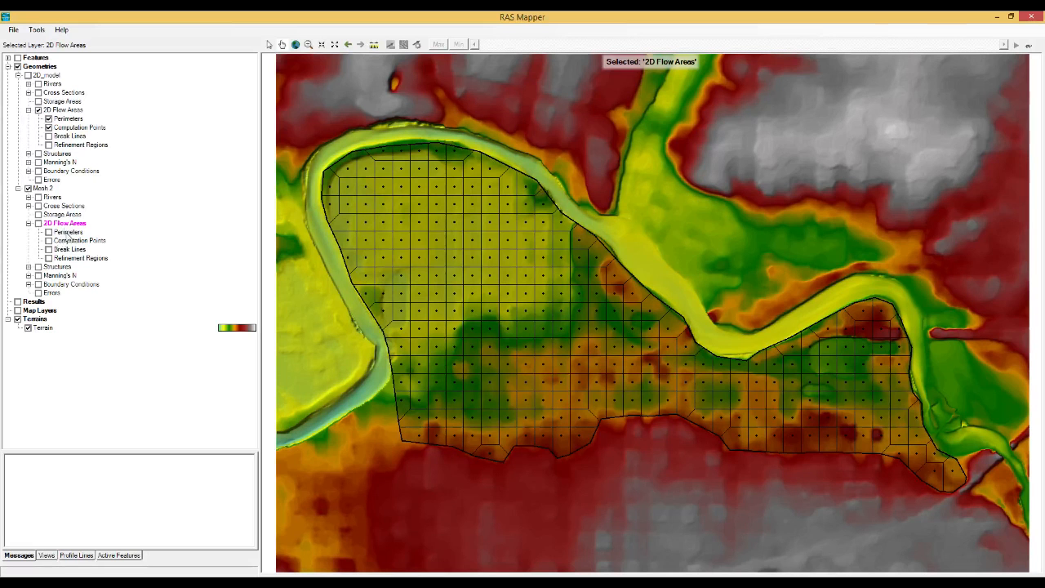
click(69, 233)
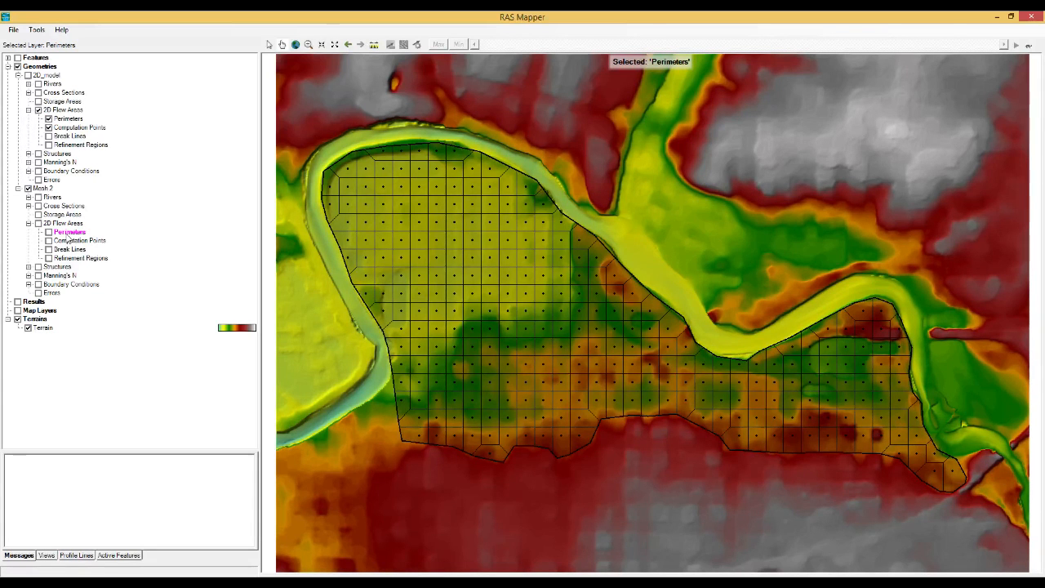
right_click(68, 236)
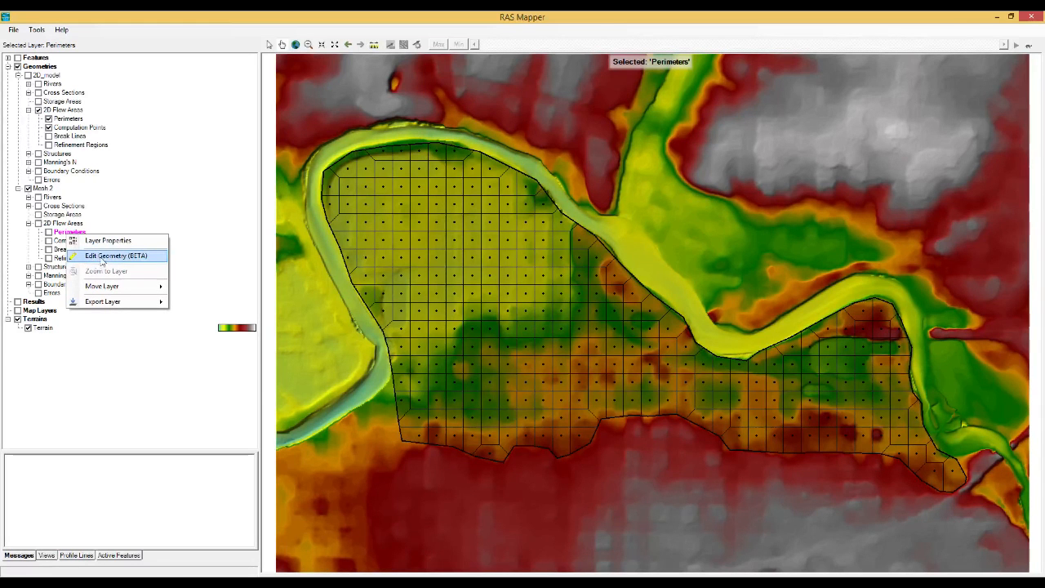
click(103, 259)
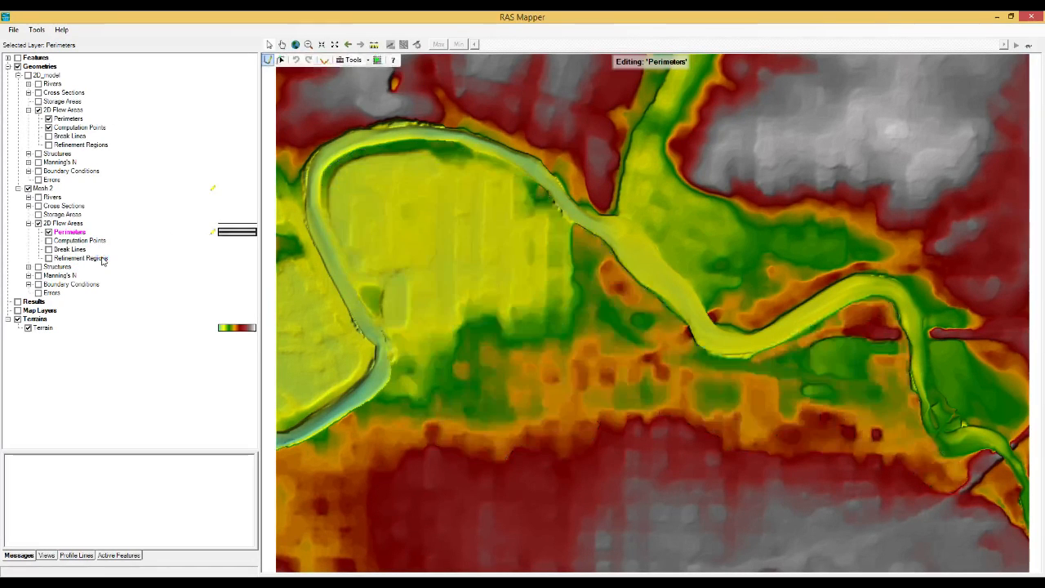
right_click(73, 236)
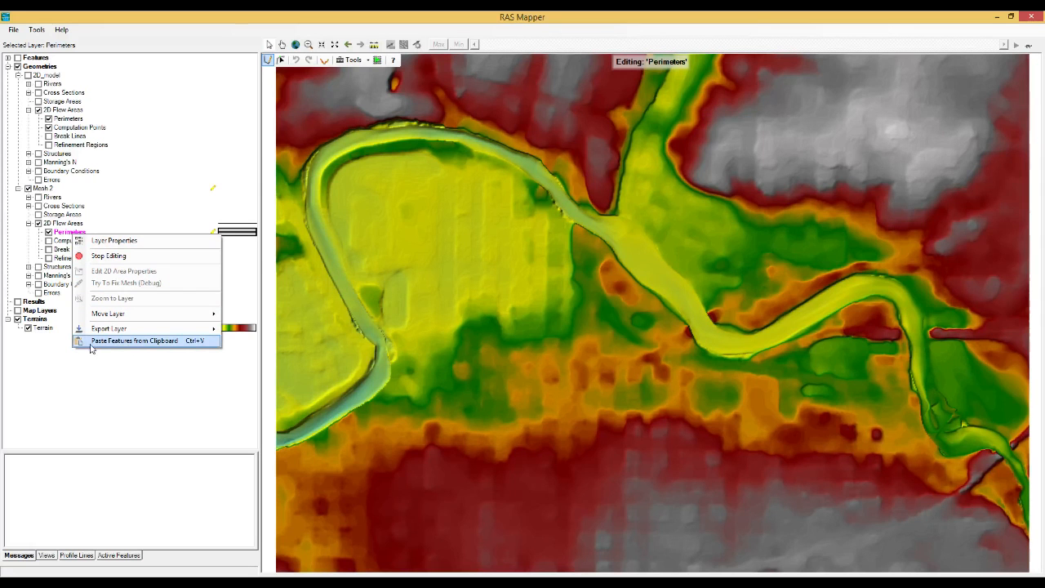
click(146, 341)
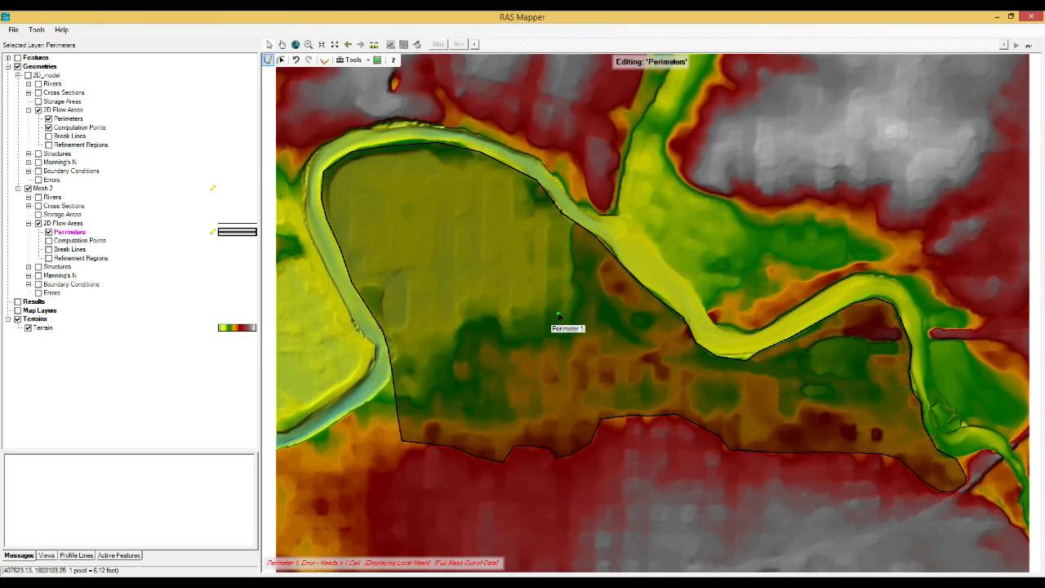
Rename the pasted perimeter in Mesh 2 as 2DArea_2.
click(281, 65)
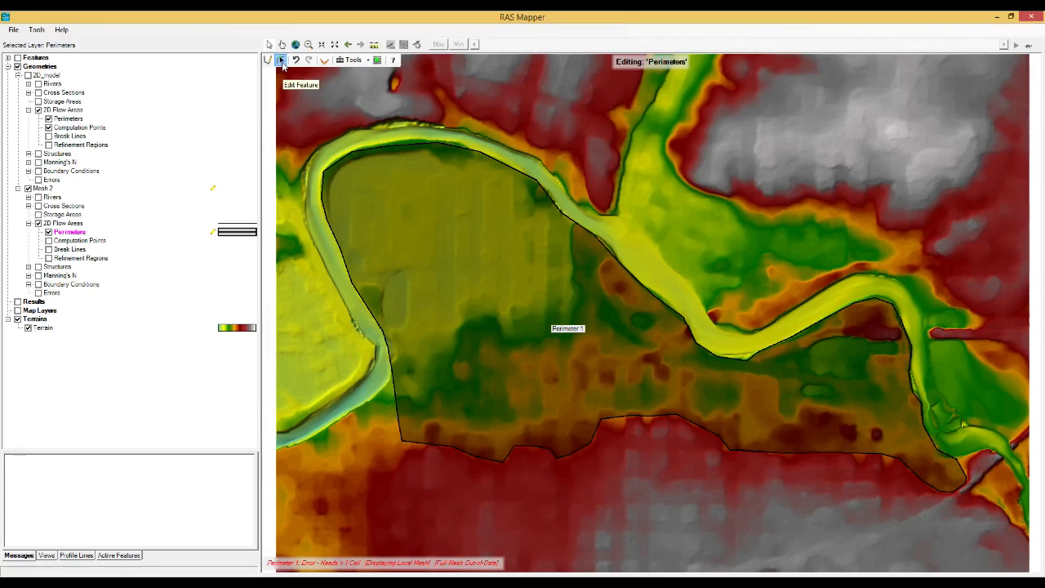
click(528, 273)
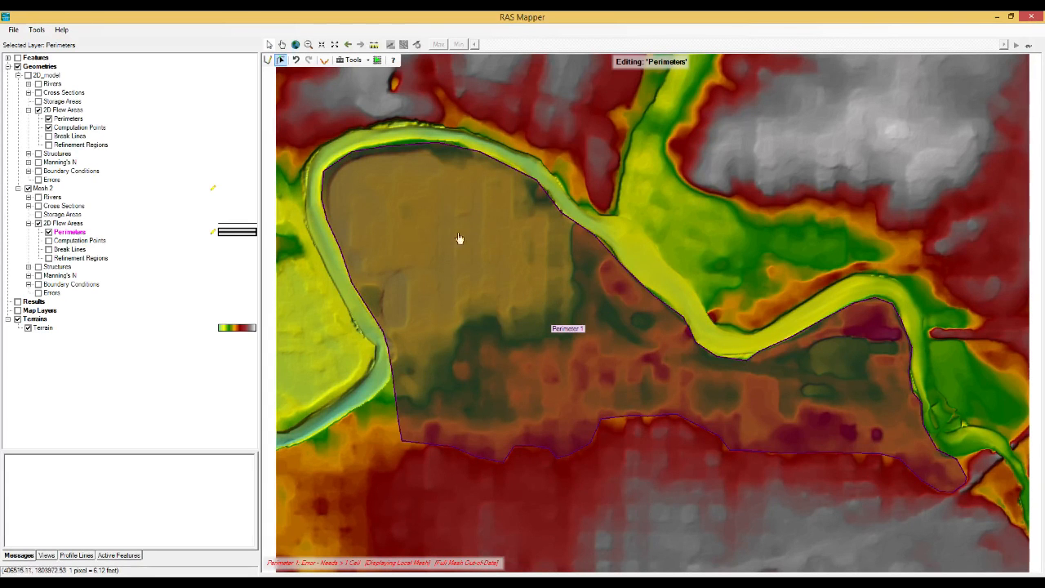
double_click(447, 181)
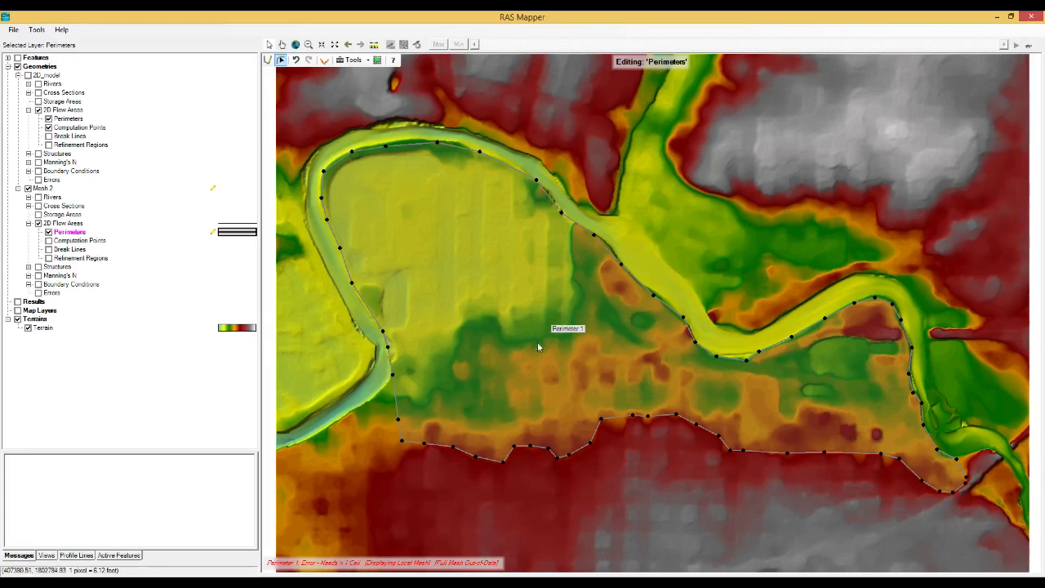
double_click(508, 167)
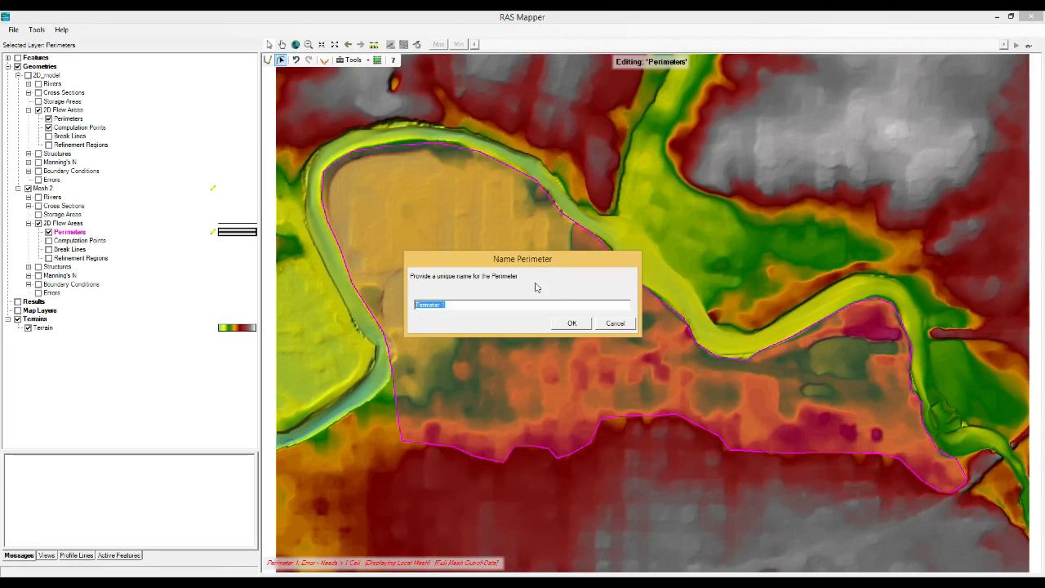
text(2DA)
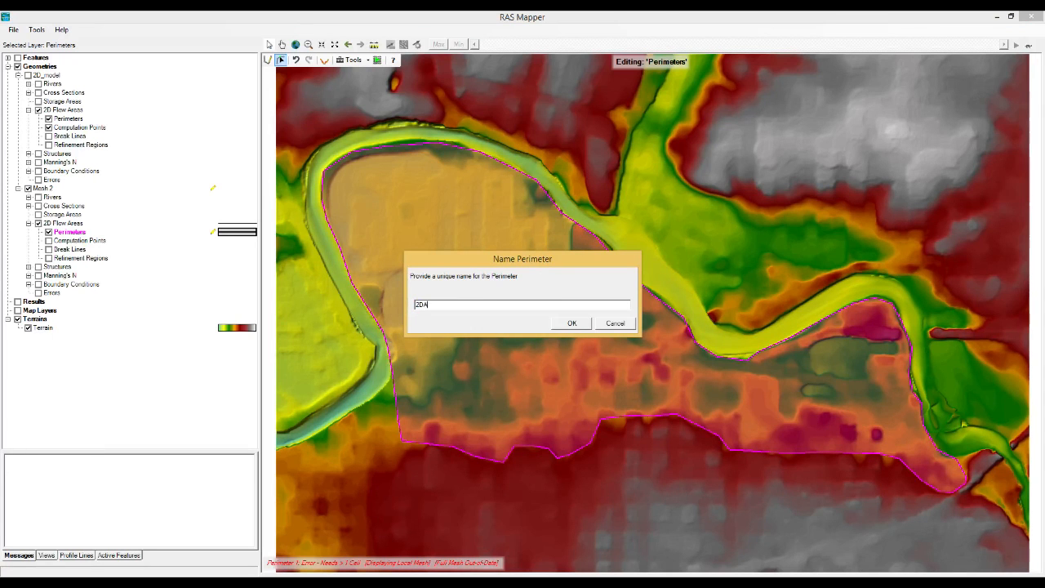
text(re)
key(BackSpace)
key(BackSpace)
click(574, 324)
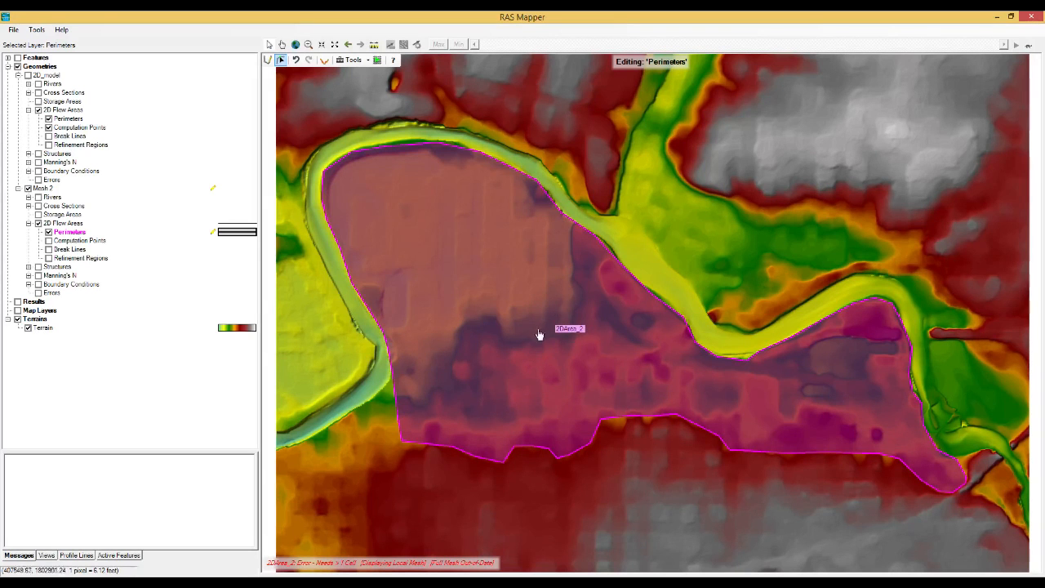
Set the default Manning's n of 2DArea_2 to 0.04 and generate its computation points at 100 by 100 ft spacing.
click(38, 192)
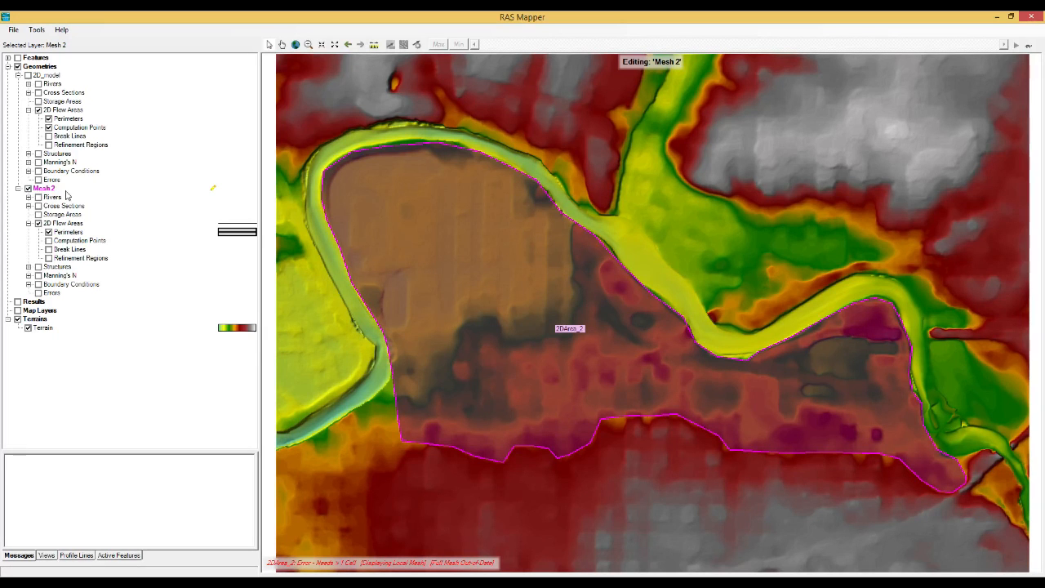
right_click(519, 302)
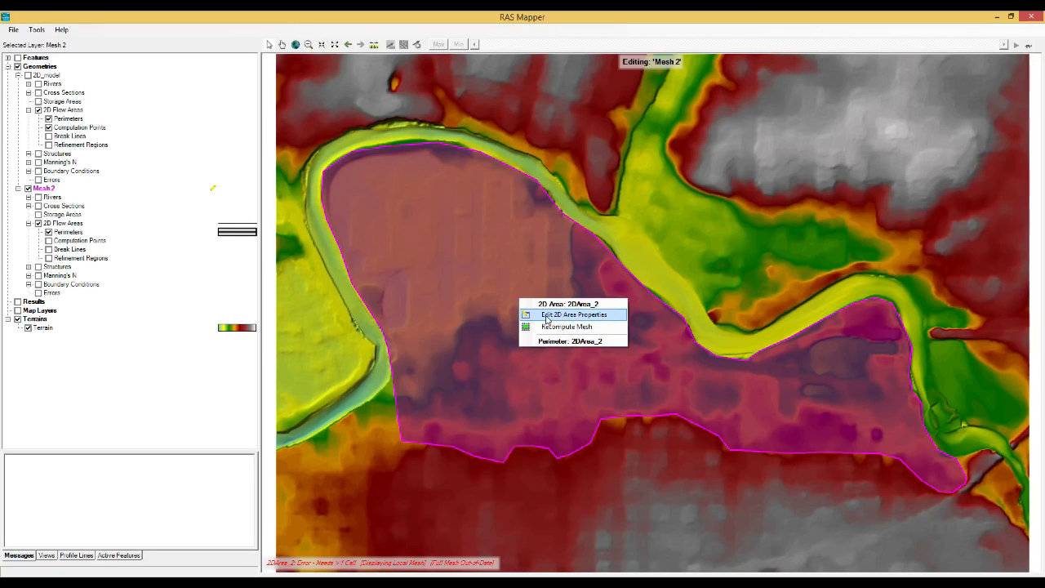
click(596, 321)
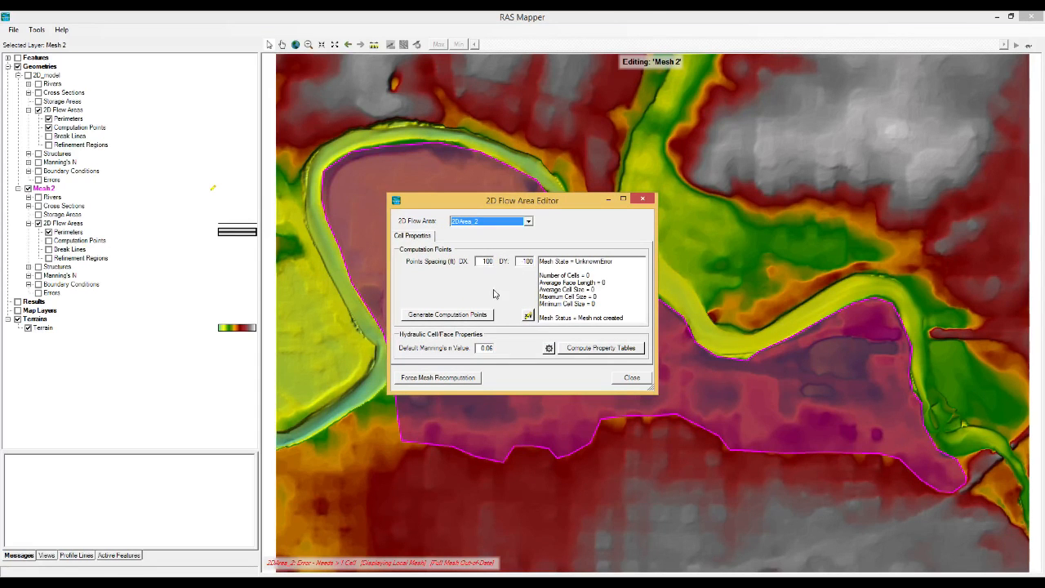
click(488, 348)
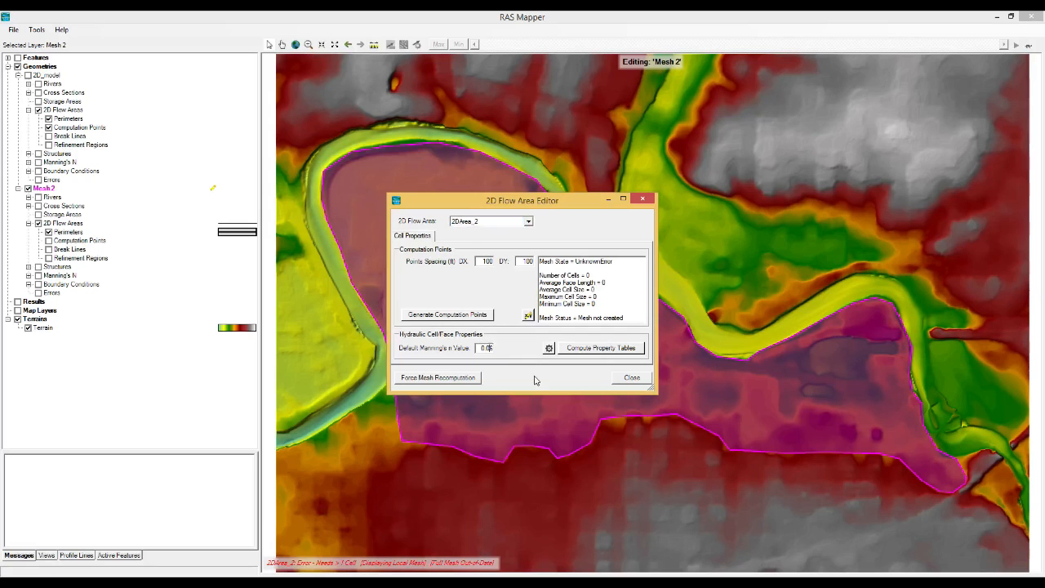
key(BackSpace)
text(4)
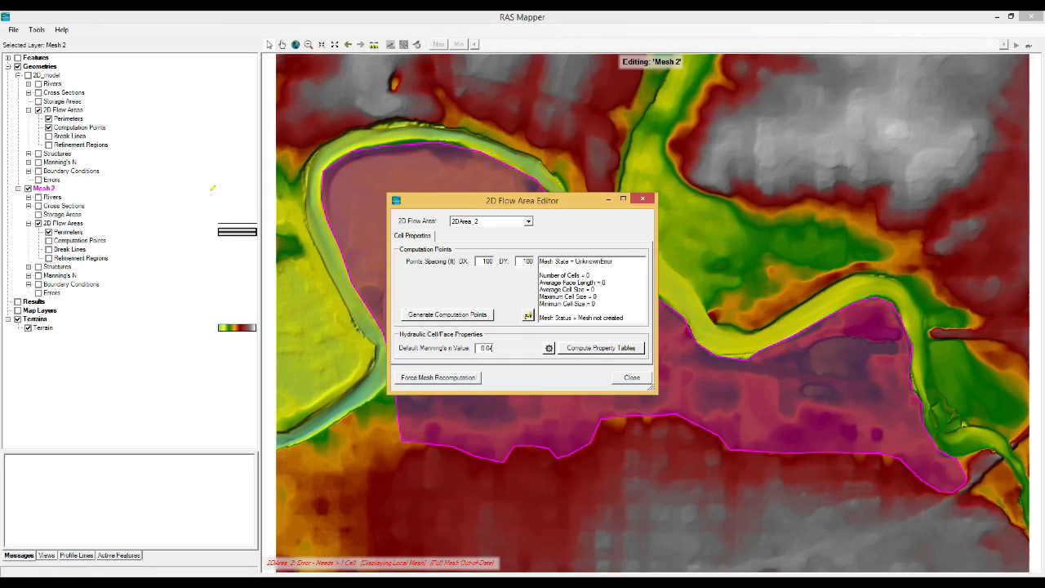
click(462, 319)
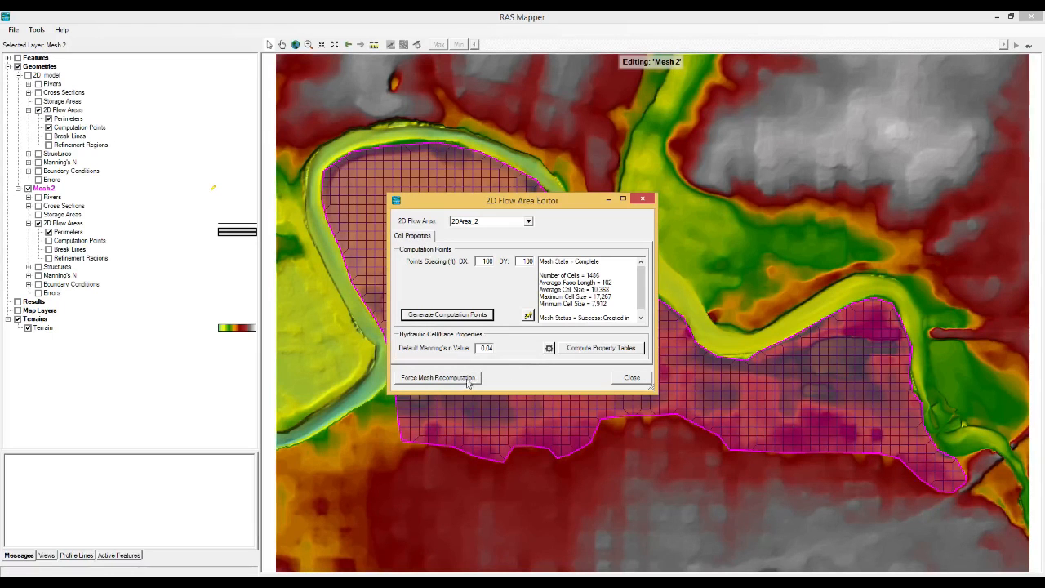
click(631, 380)
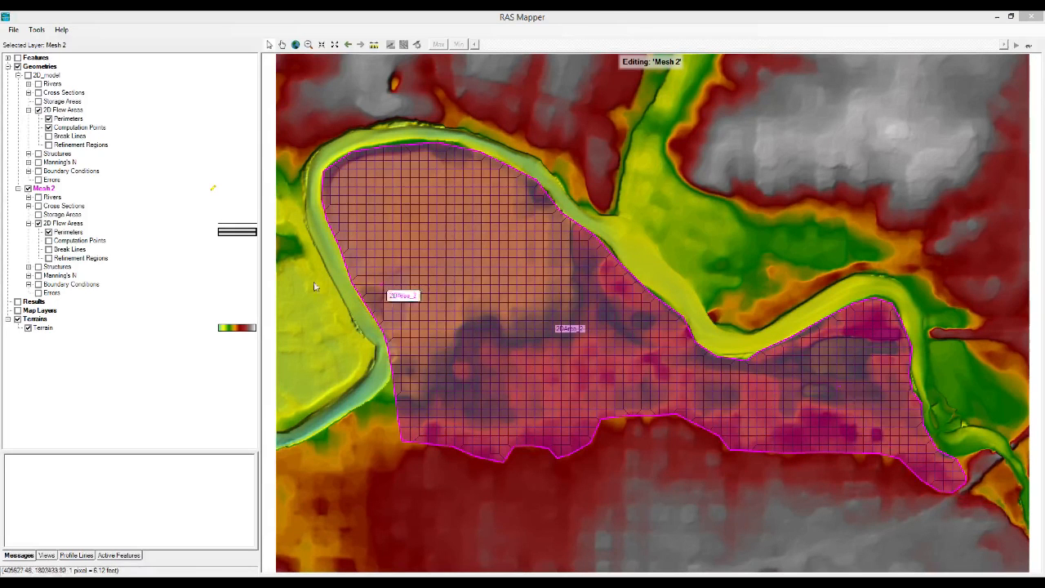
Hide Mesh 2's perimeters and computation points, and display its Break Lines layer as the one being edited.
click(48, 241)
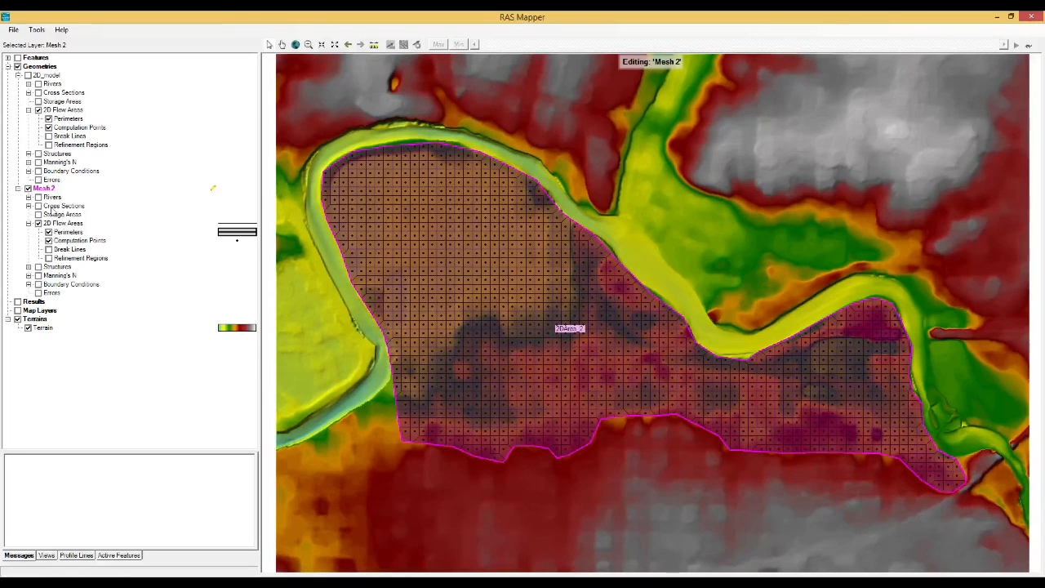
click(62, 224)
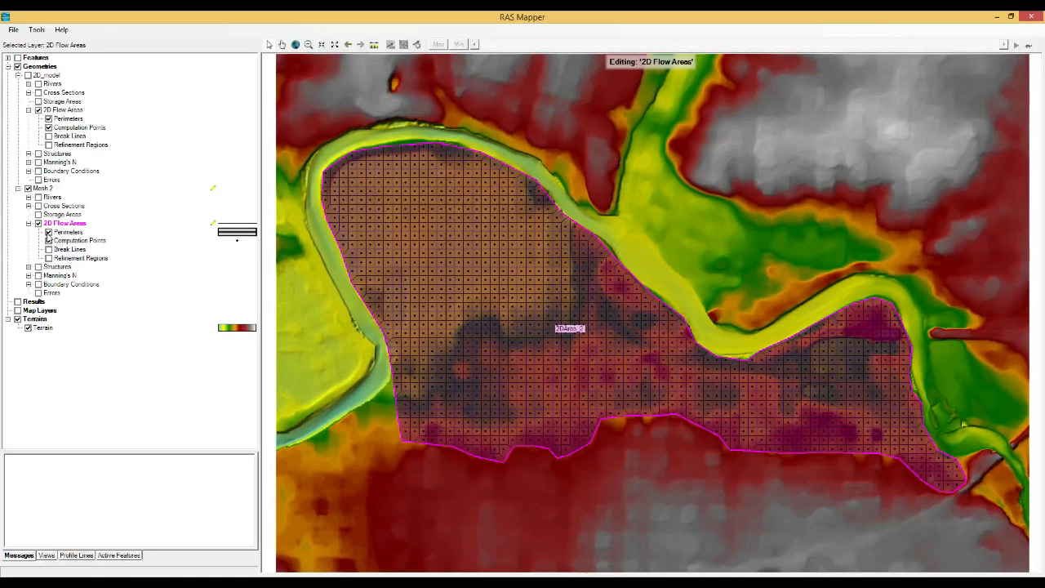
click(48, 233)
click(48, 241)
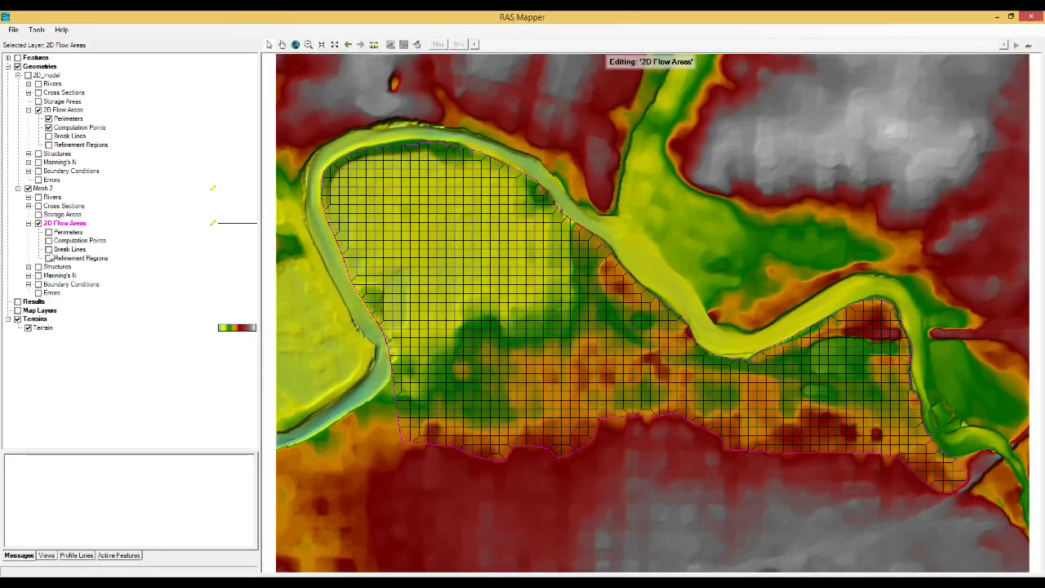
click(48, 249)
click(69, 250)
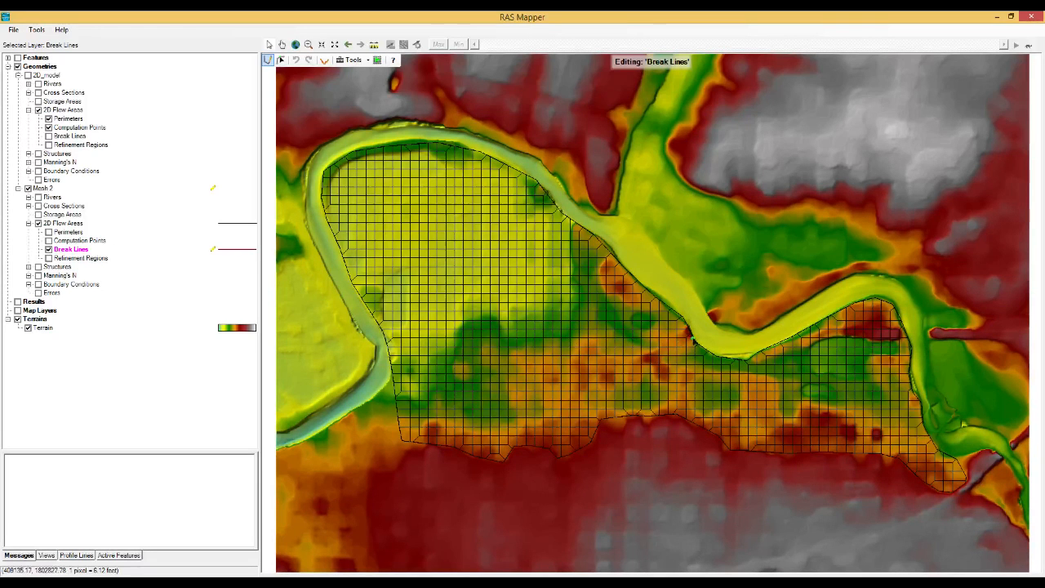
Hide Mesh 2's 2D flow areas to examine the bare terrain, and reselect its Break Lines layer.
click(43, 328)
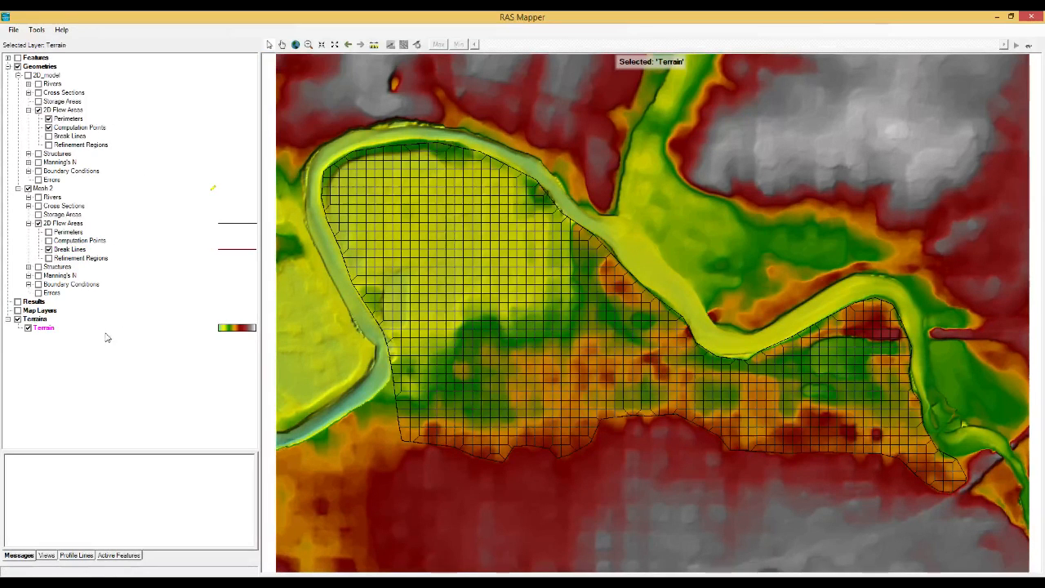
click(38, 224)
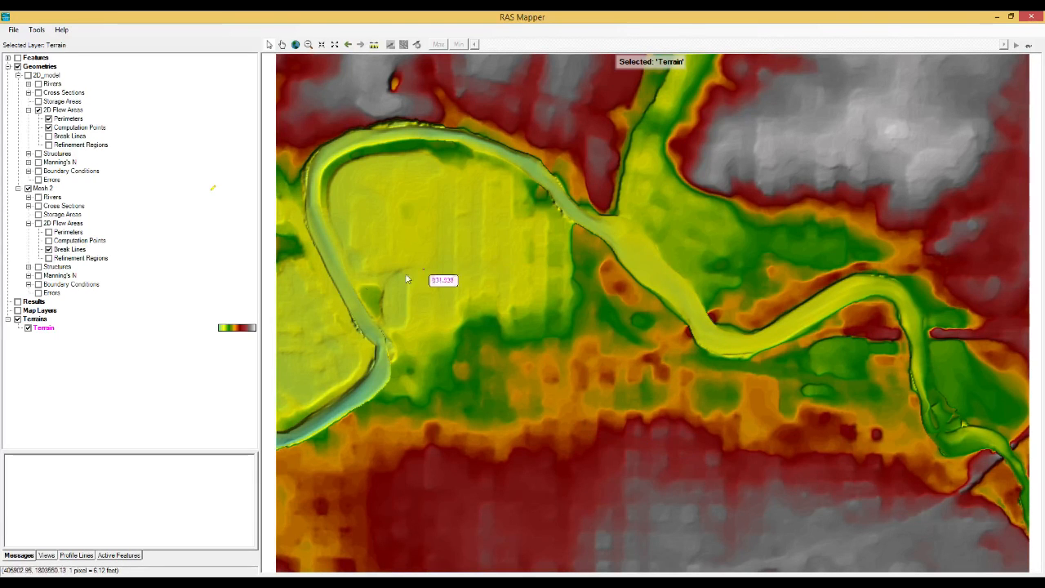
right_click(76, 252)
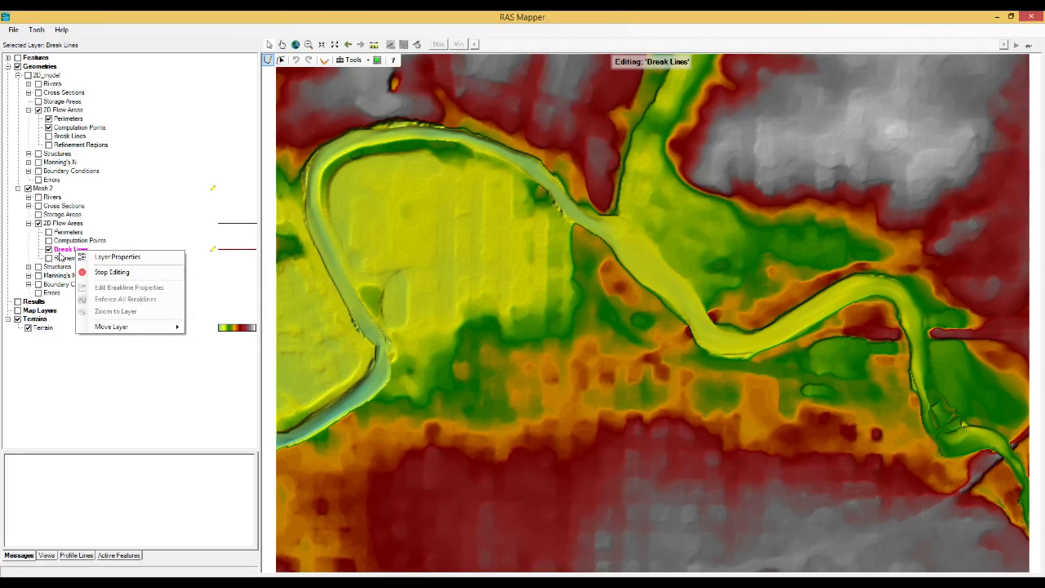
key(Escape)
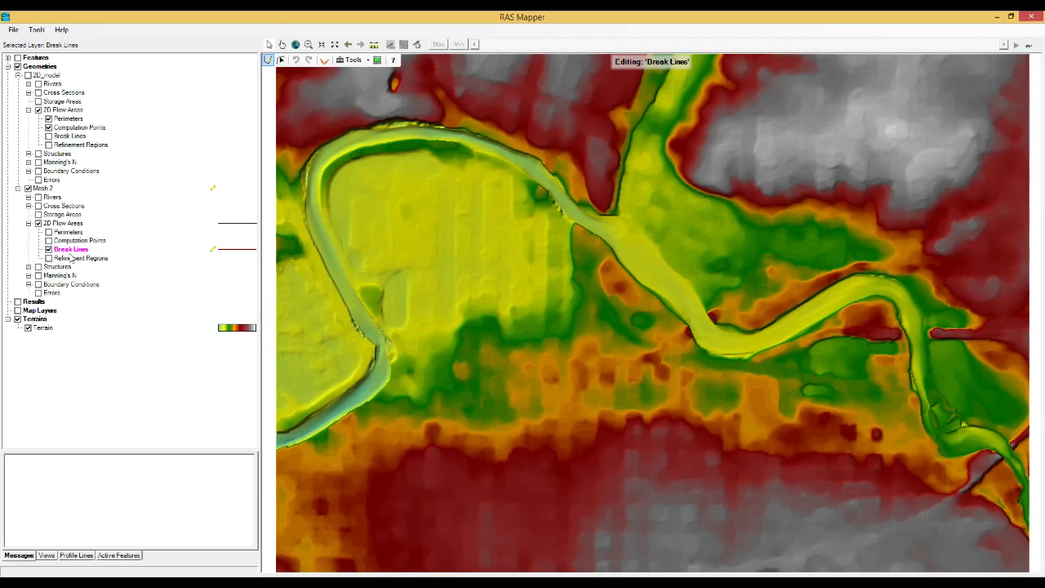
Draw a zigzag breakline along the high ground, from the river bend's south bank down to the southern mesh perimeter, keeping the default name.
click(268, 60)
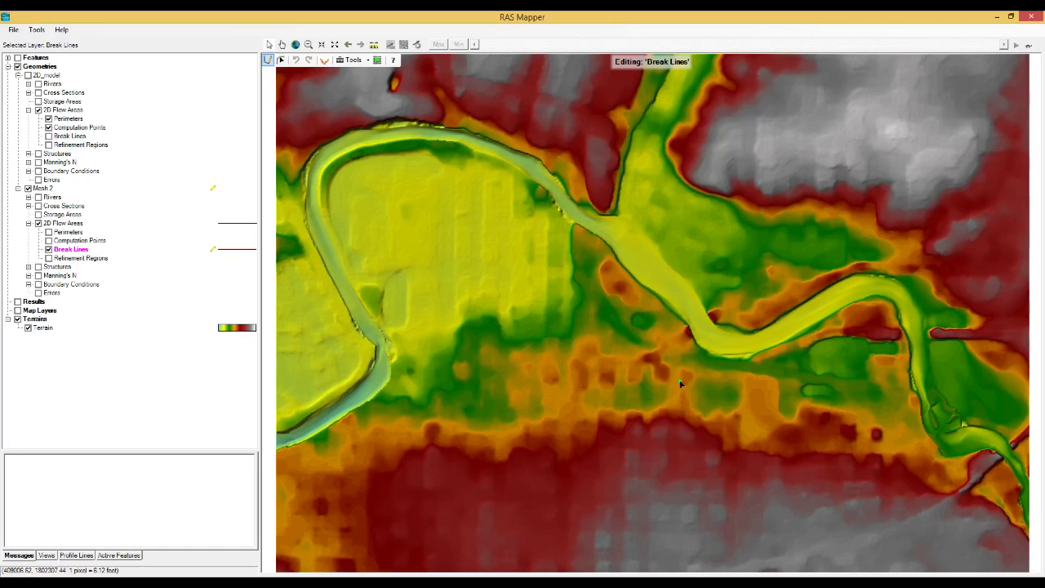
click(692, 332)
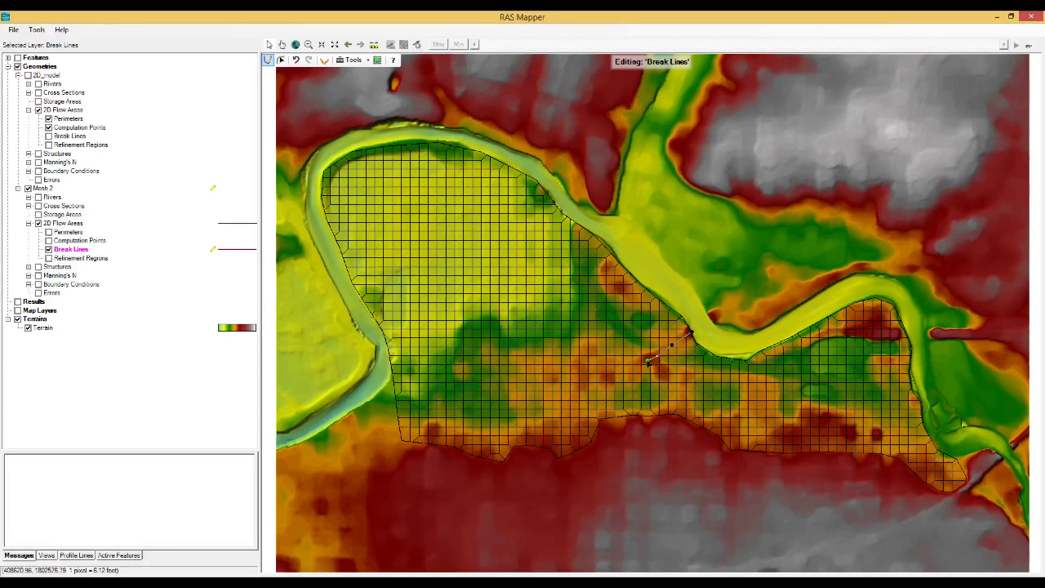
click(654, 359)
click(686, 379)
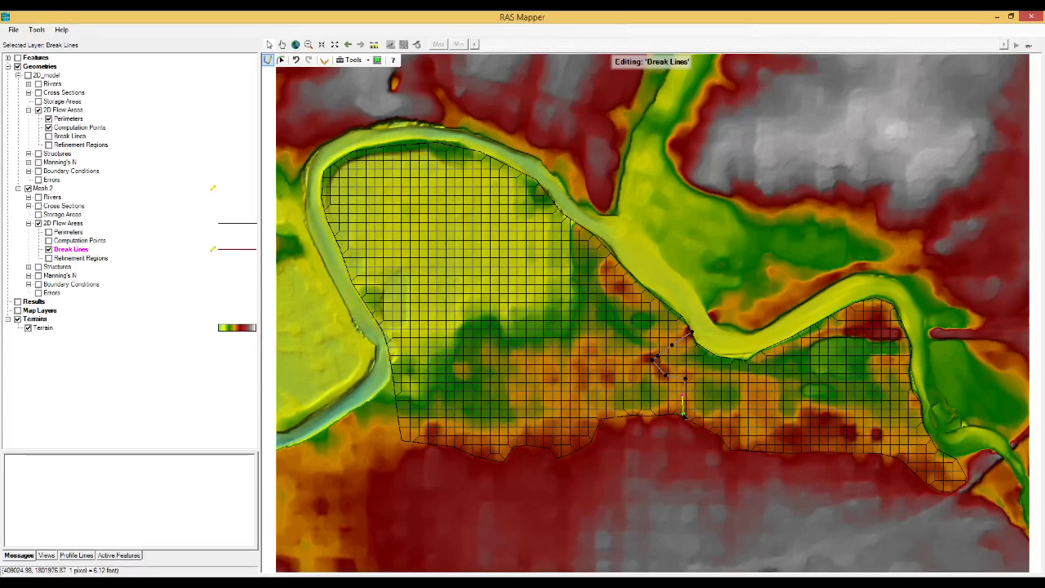
double_click(682, 415)
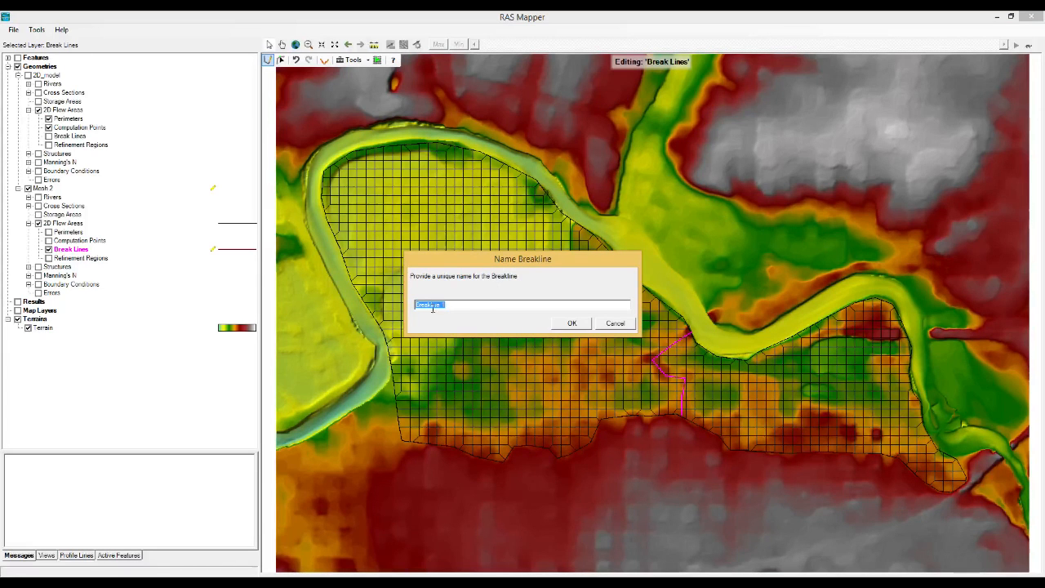
click(472, 305)
click(572, 324)
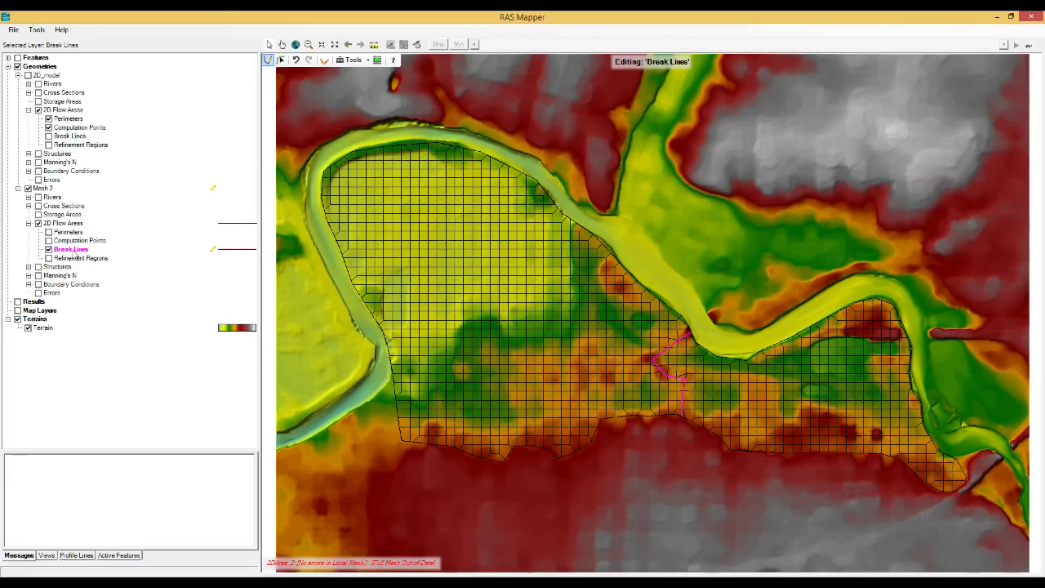
Enforce all breaklines of Mesh 2 and examine the mesh cells around the new line.
right_click(80, 255)
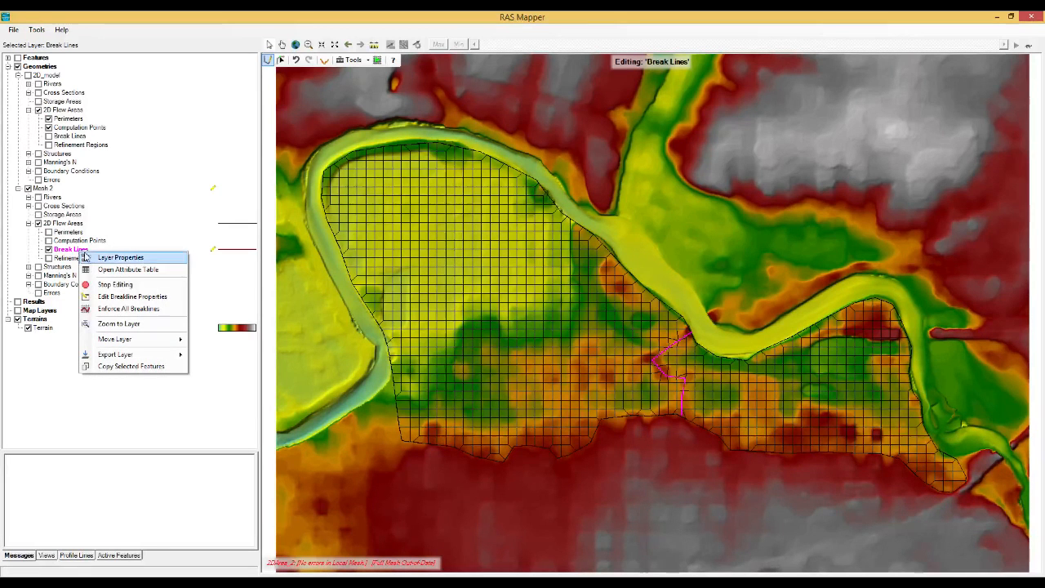
click(128, 310)
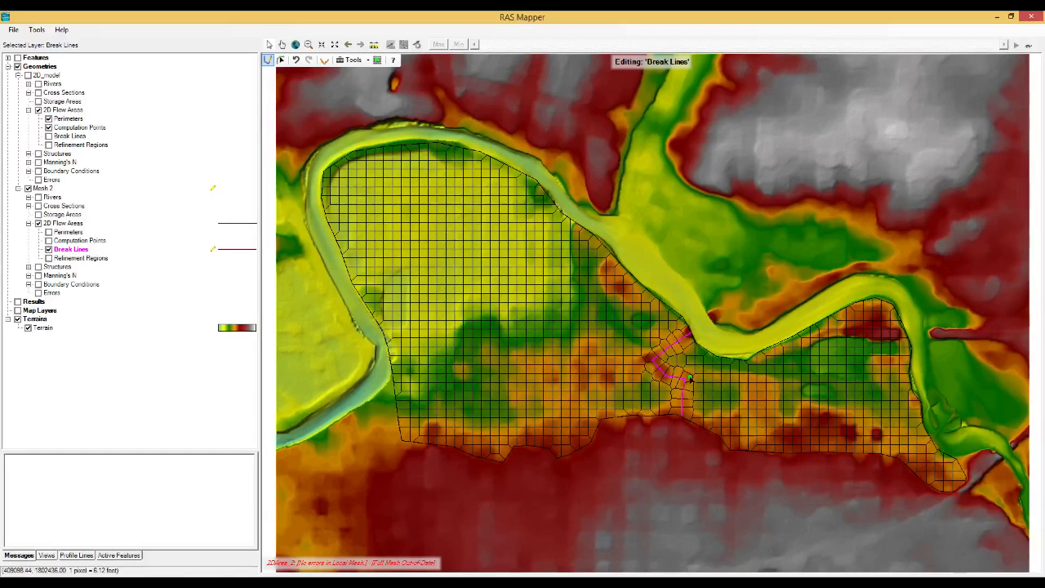
scroll(670, 360, up, 2)
scroll(669, 355, up, 1)
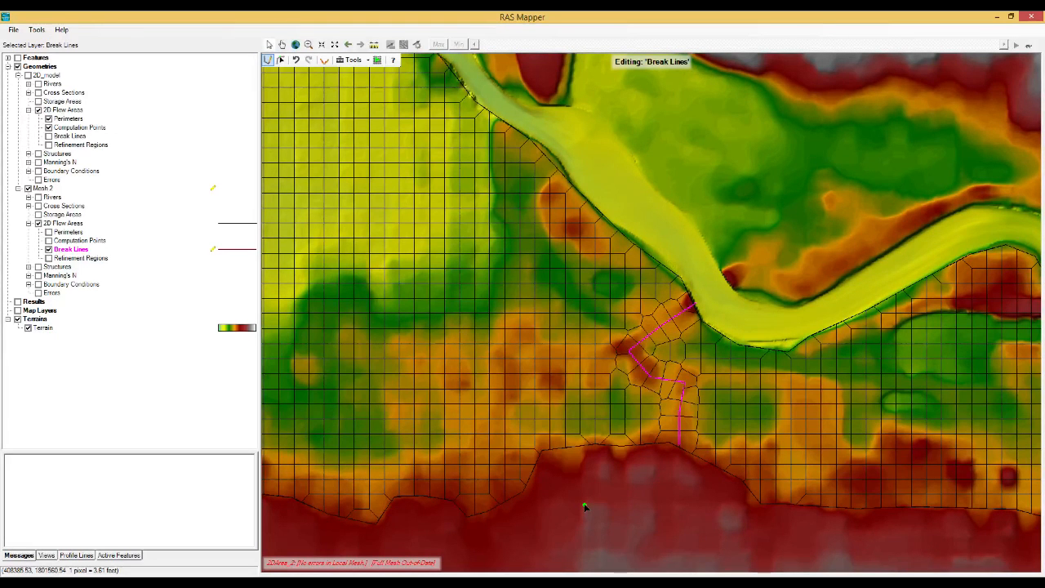
Set the near spacing of the breakline to 50 in its breakline properties.
right_click(66, 252)
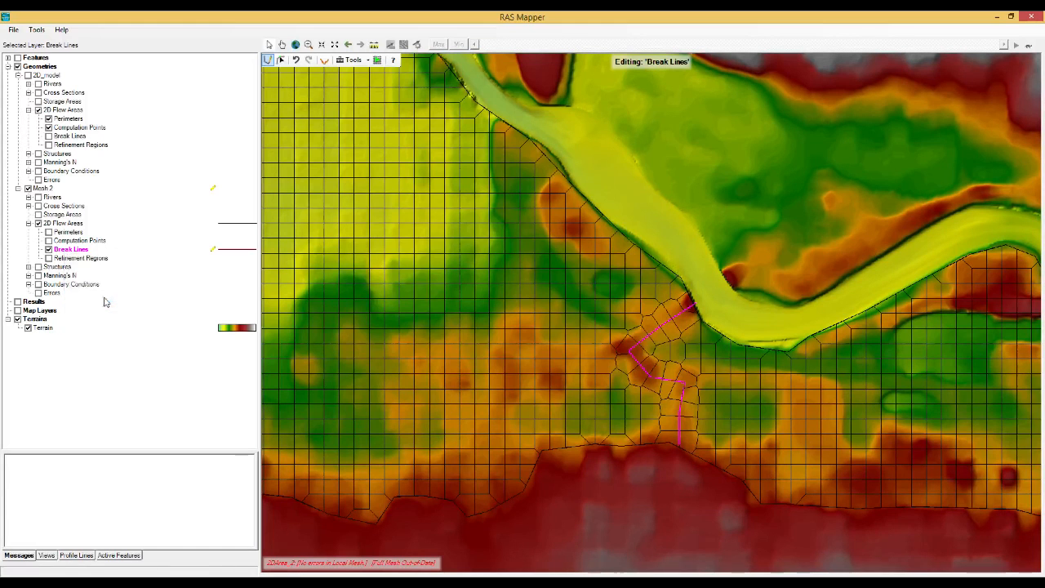
click(105, 298)
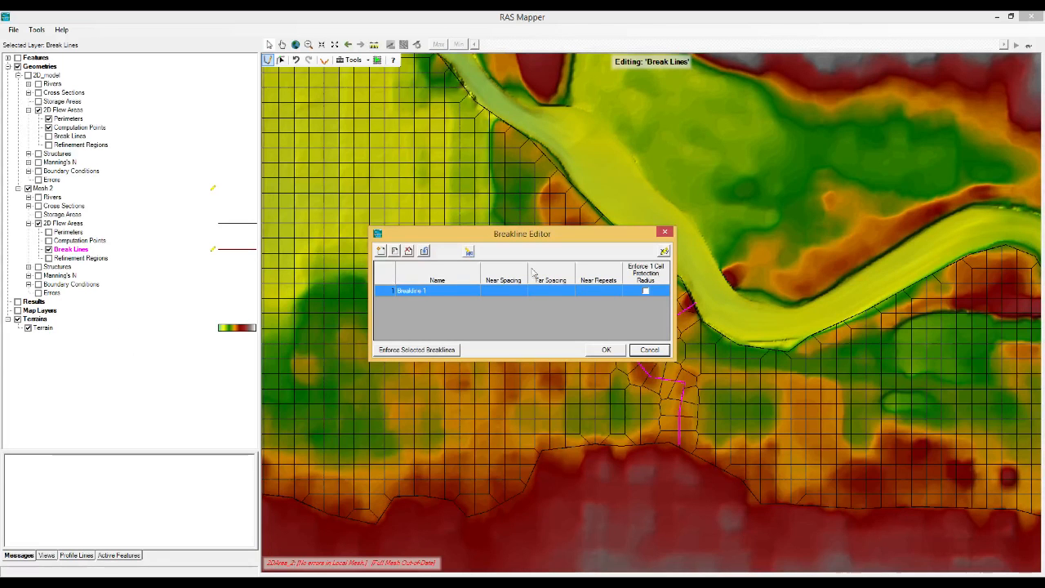
click(504, 292)
click(504, 292)
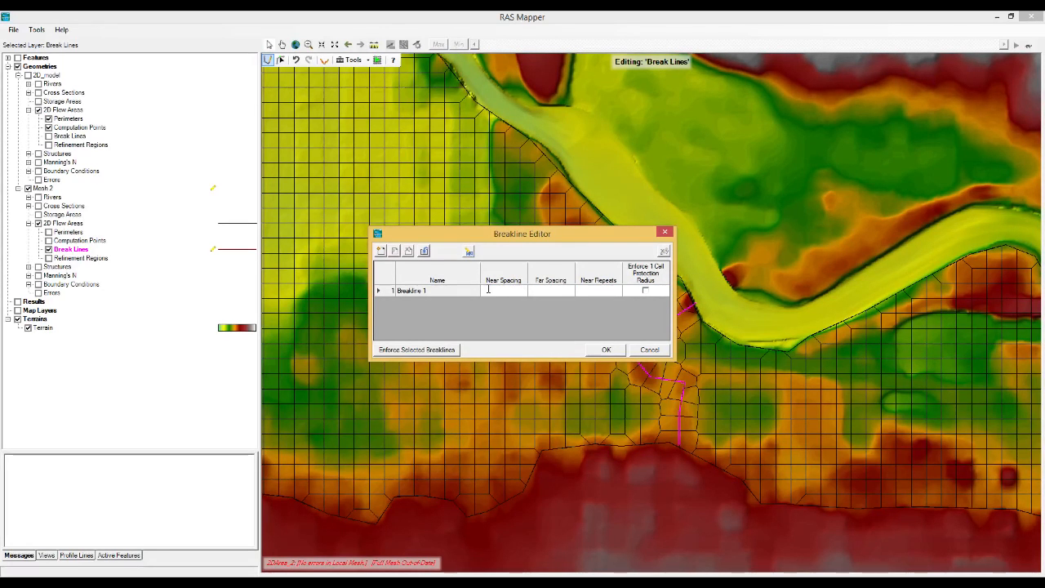
text(50)
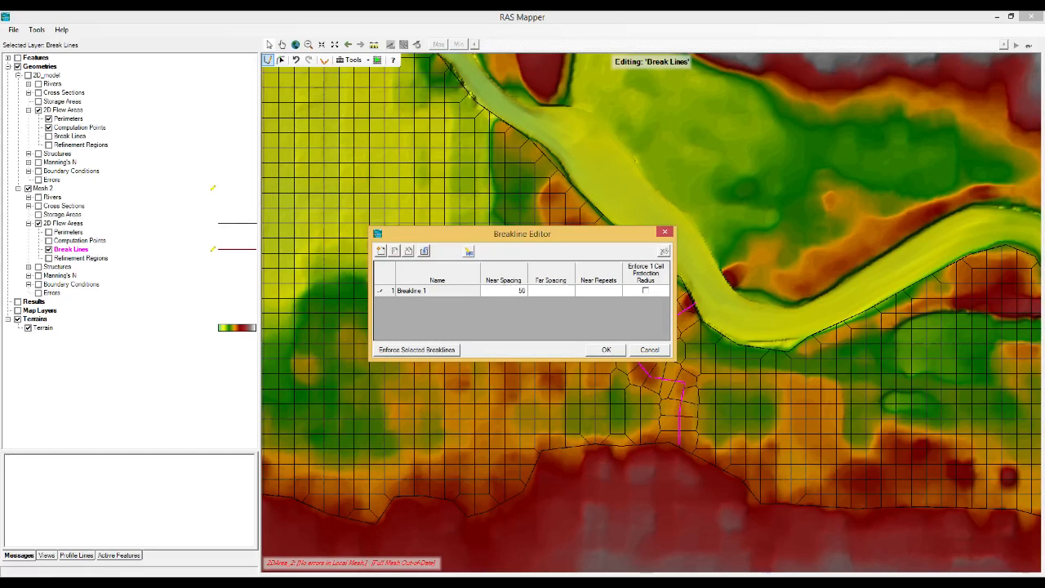
click(606, 350)
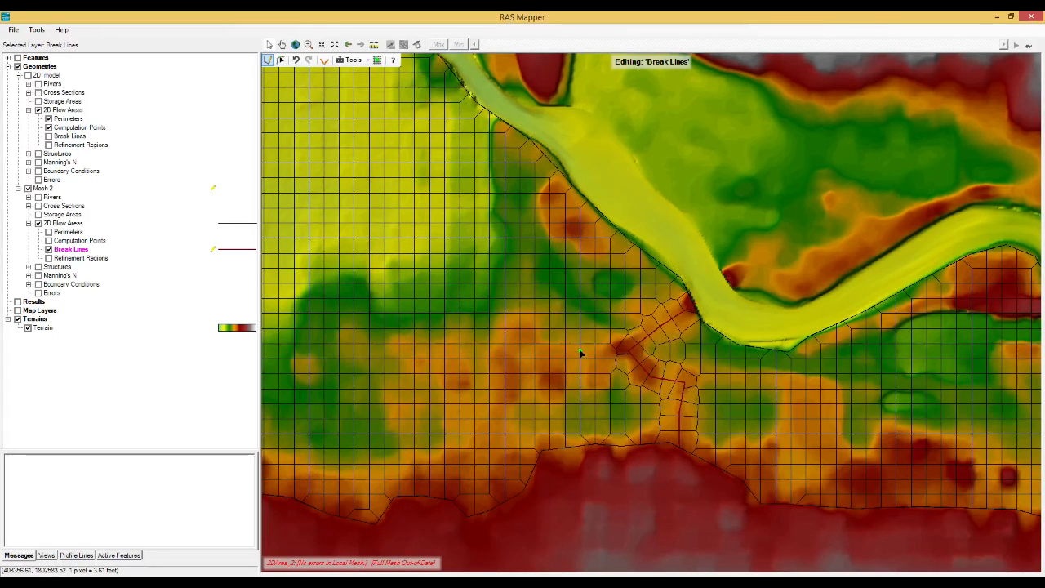
Enforce all breaklines with the revised spacing and display Mesh 2's computation points together with the break lines.
right_click(72, 251)
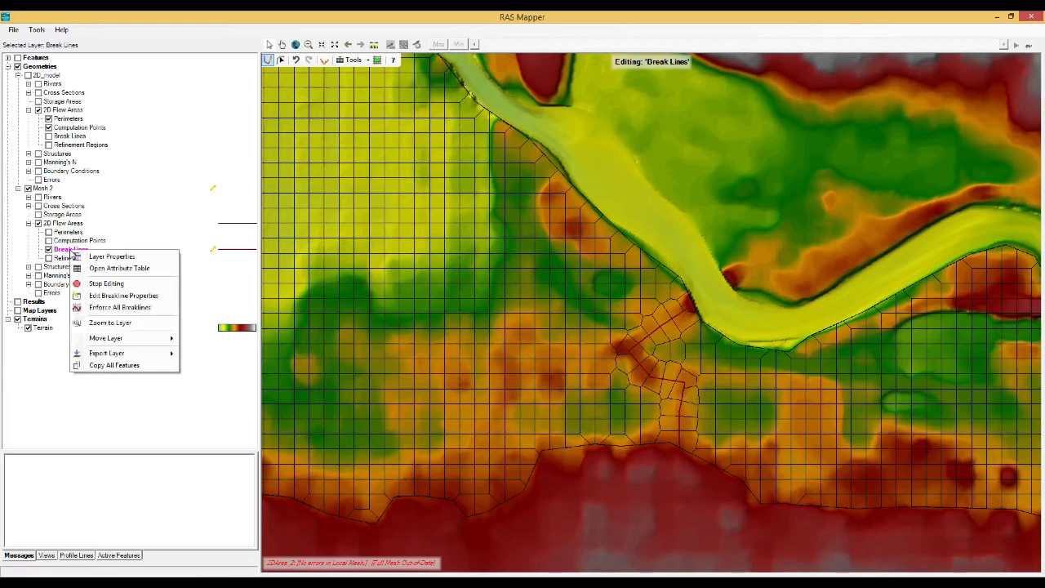
click(96, 313)
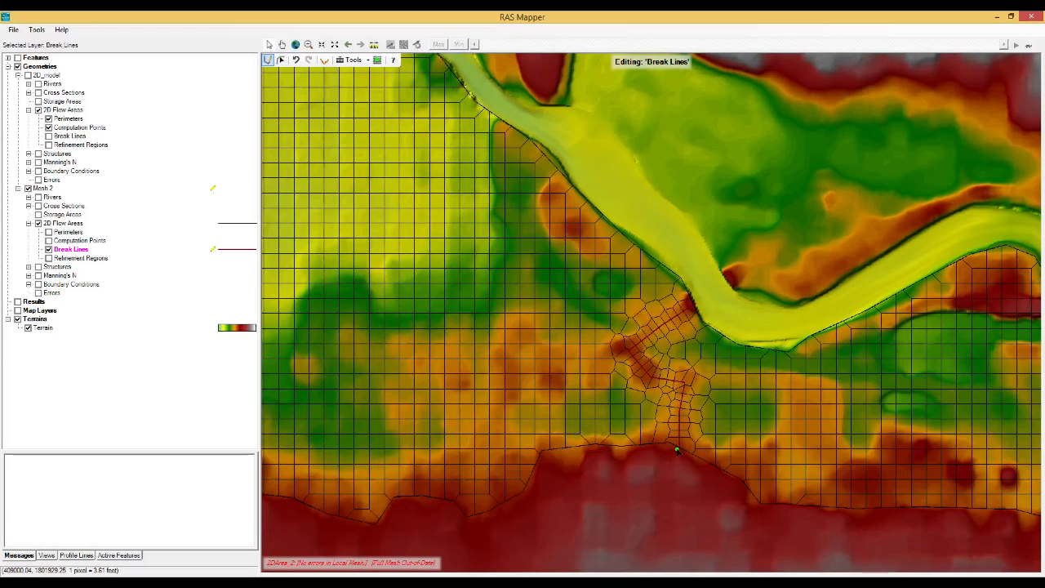
click(48, 249)
click(48, 240)
click(48, 249)
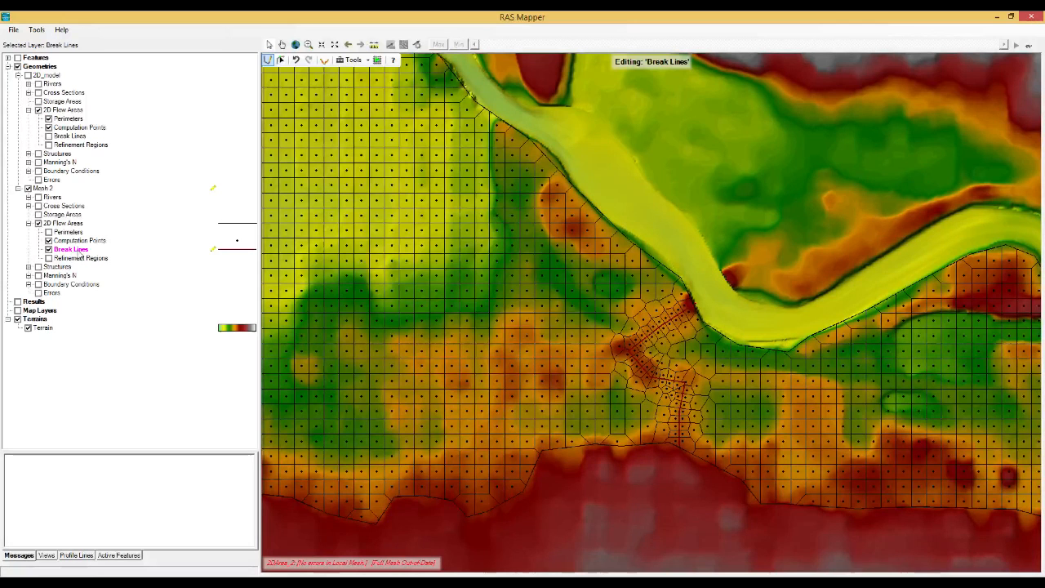
Reduce the breakline's near spacing to 40 in its breakline properties.
right_click(78, 251)
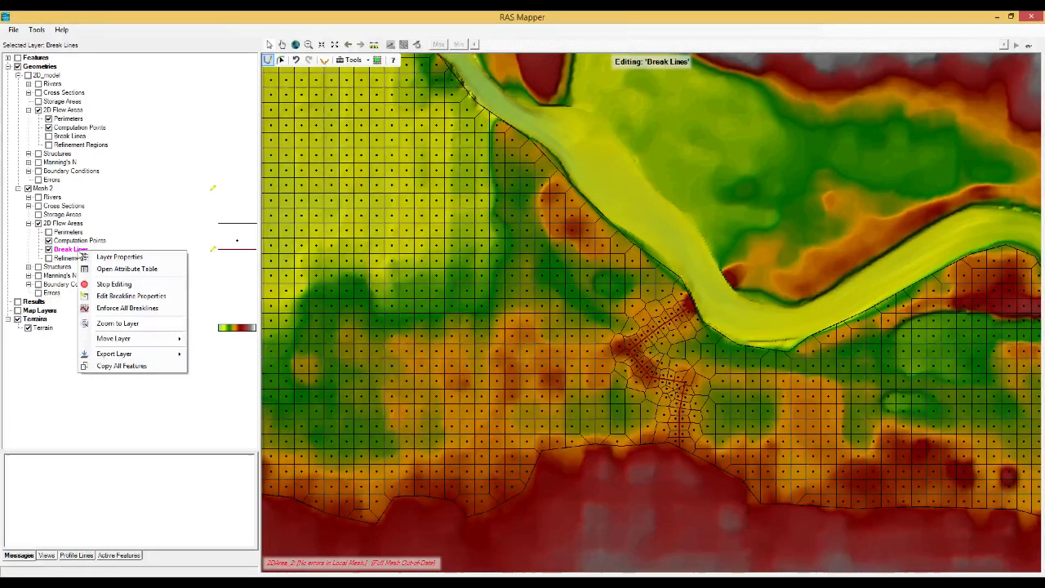
click(123, 295)
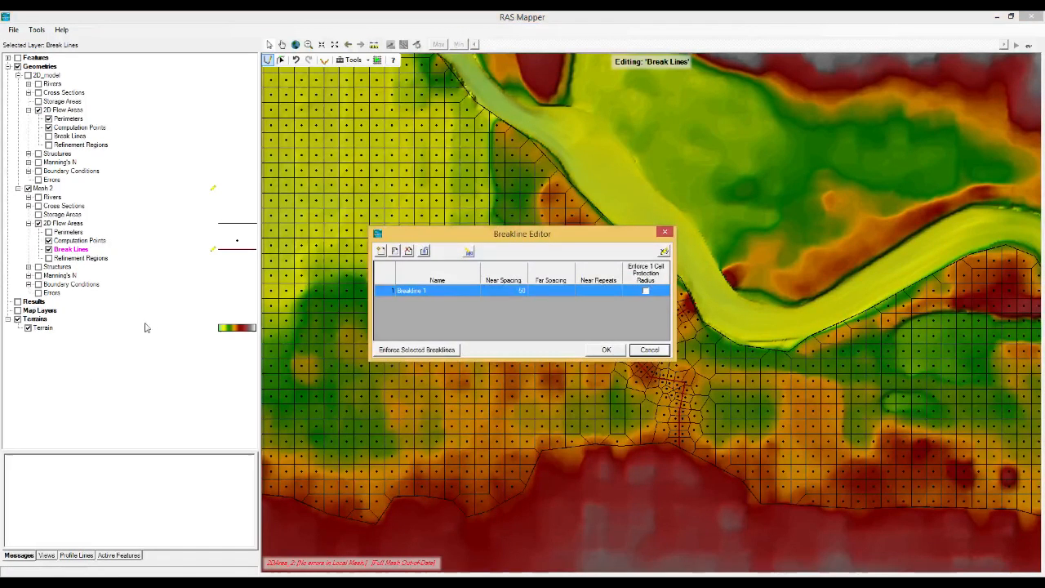
click(507, 291)
click(510, 291)
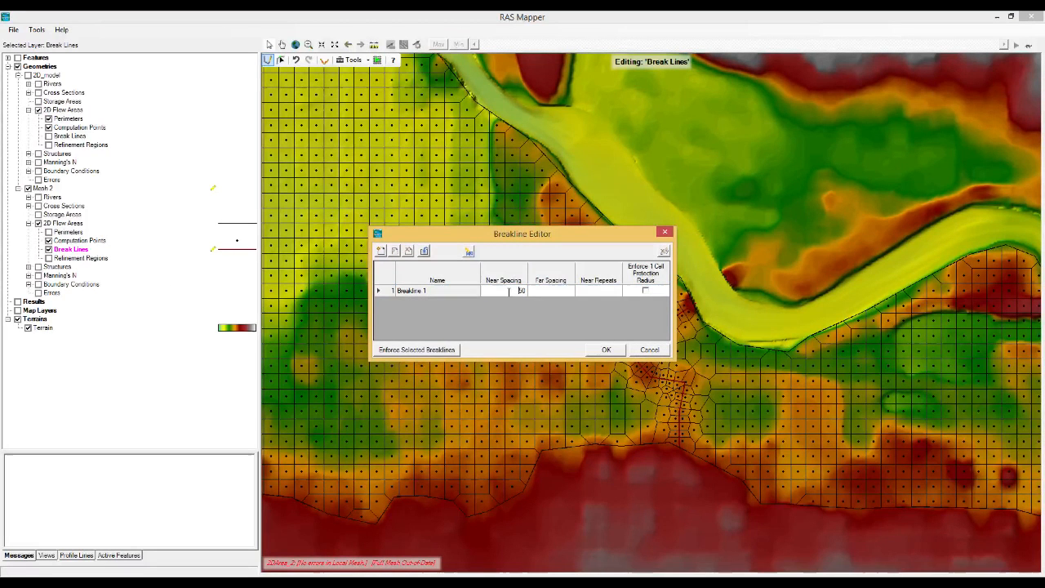
text(40)
click(606, 350)
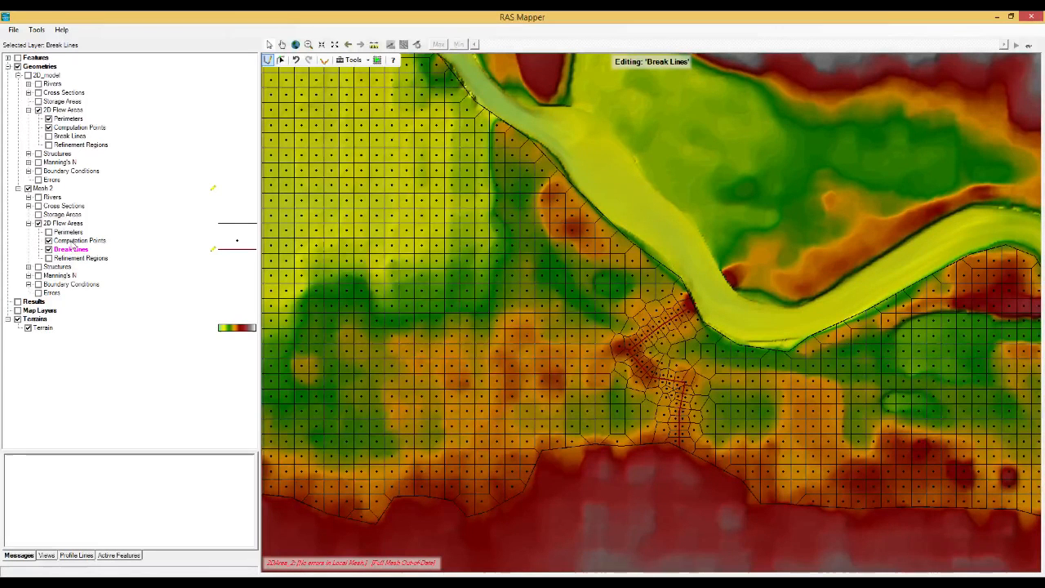
Regenerate the cells along the breakline by enforcing all breaklines, with Mesh 2's computation points hidden first and displayed again for checking.
click(49, 241)
right_click(84, 252)
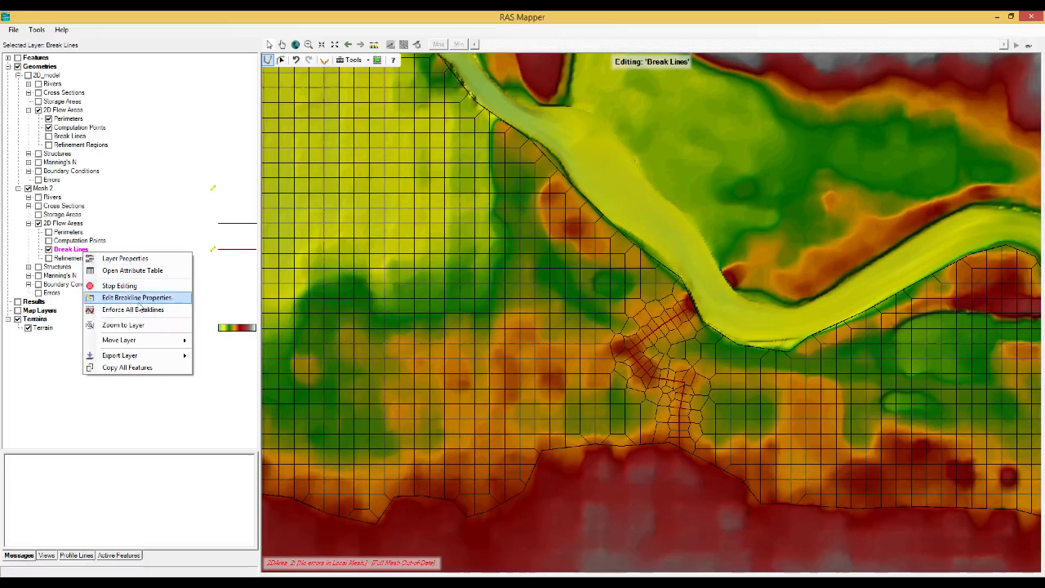
click(141, 313)
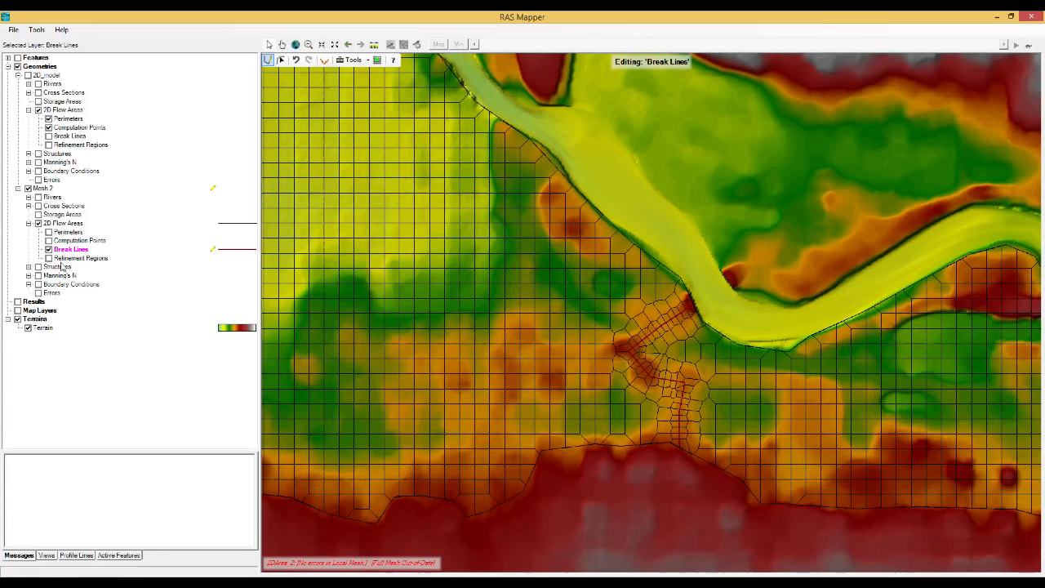
click(48, 241)
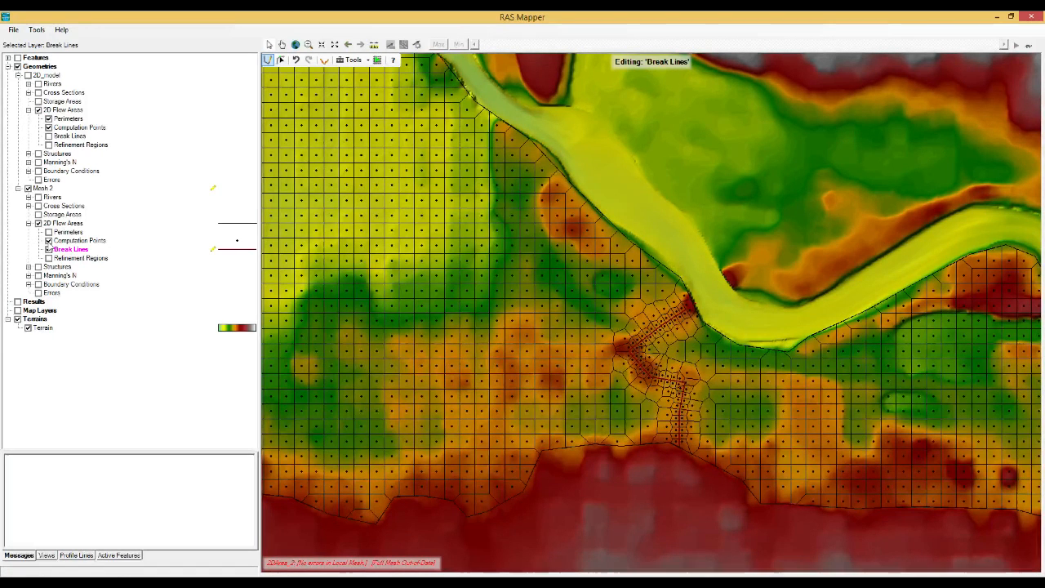
click(49, 249)
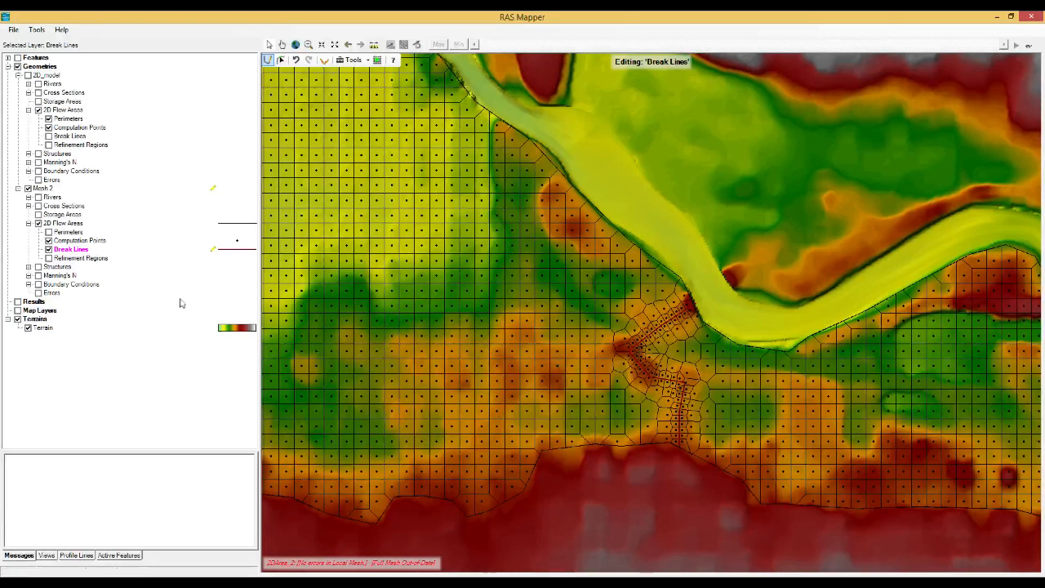
Stop editing Mesh 2's Break Lines layer and save the edits to the geometry.
right_click(82, 254)
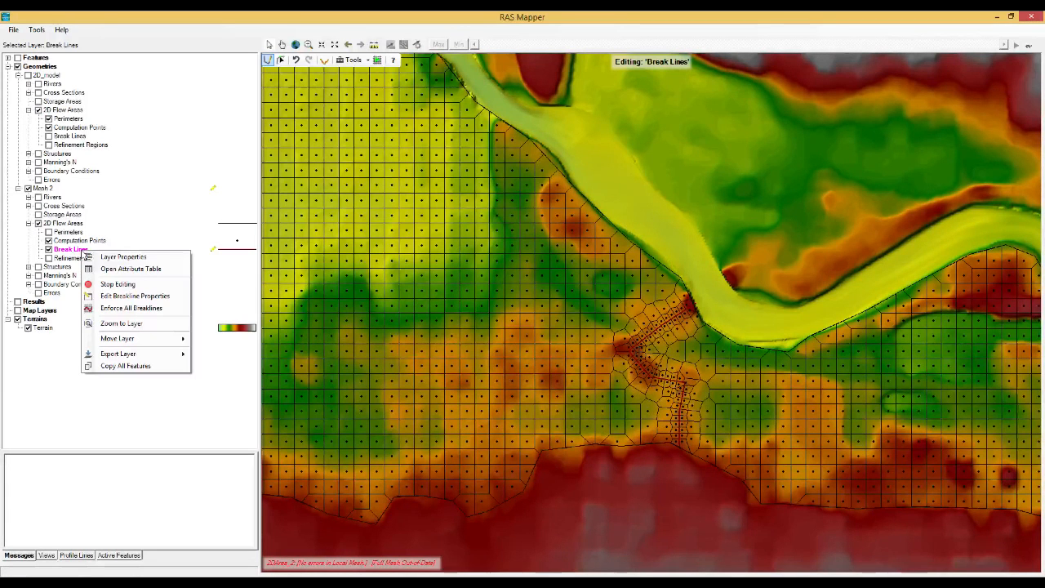
click(142, 287)
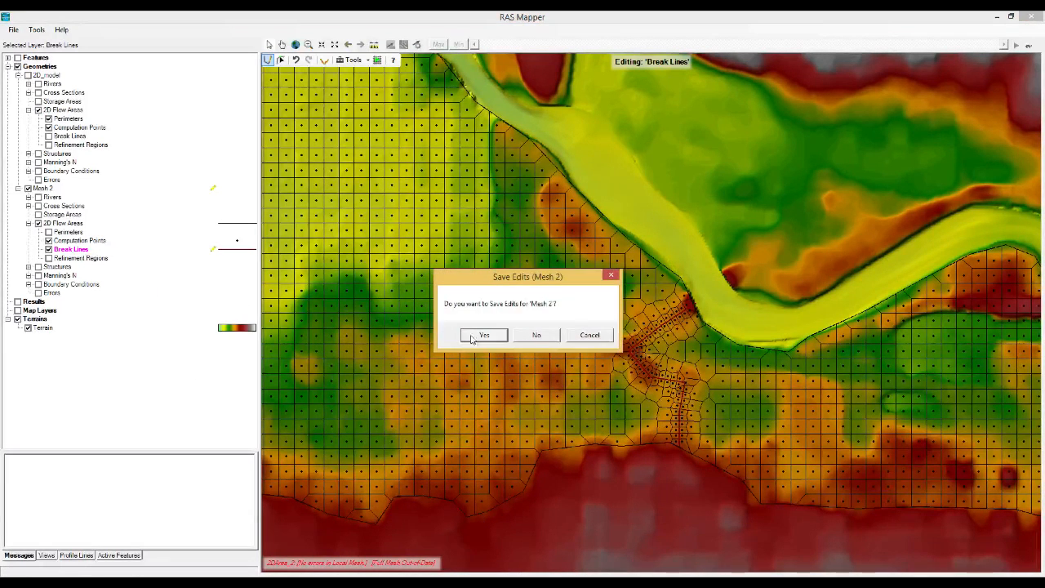
click(483, 336)
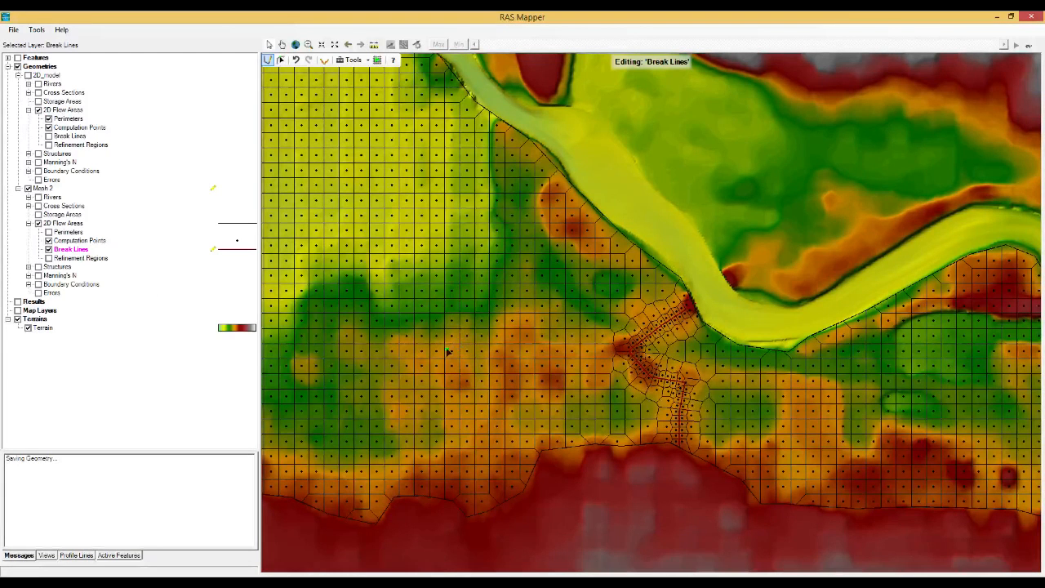
click(13, 30)
click(31, 55)
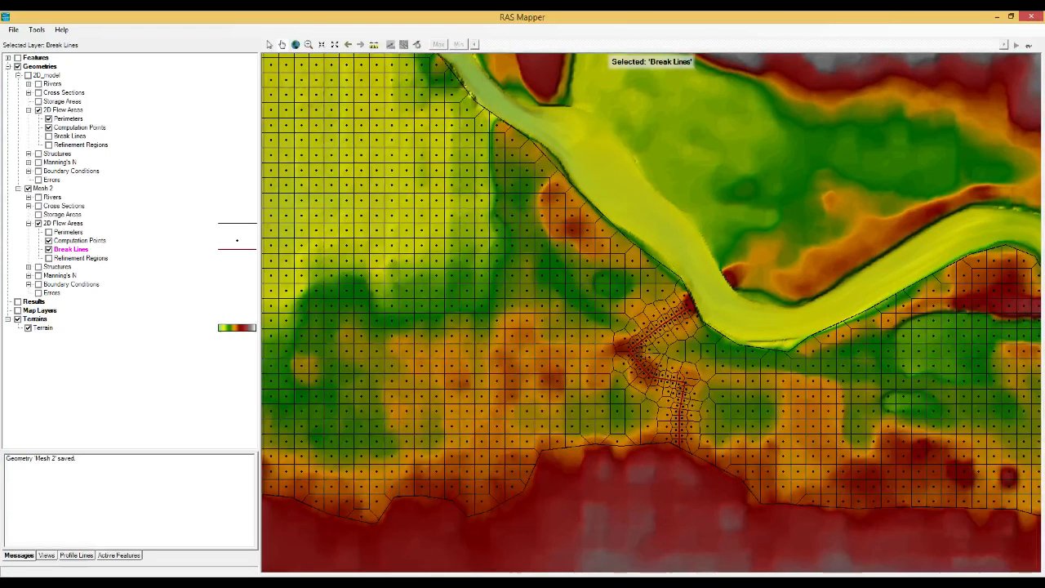
Switch to the HEC-RAS_2D folder in File Explorer and inspect the geometry files 2D_model.g02 and 2D_model.g02.hdf.
key(alt+Tab)
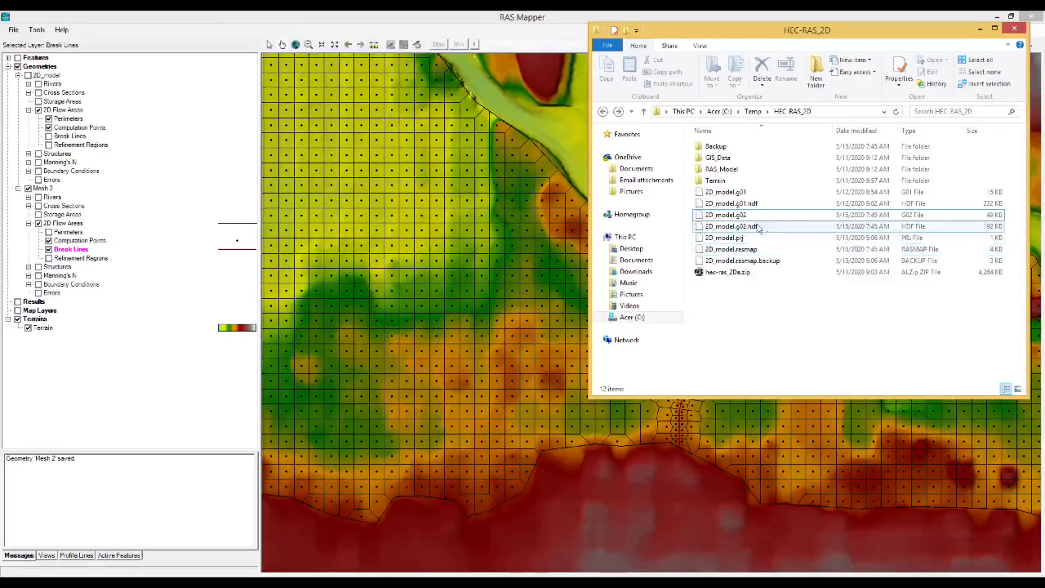
click(740, 216)
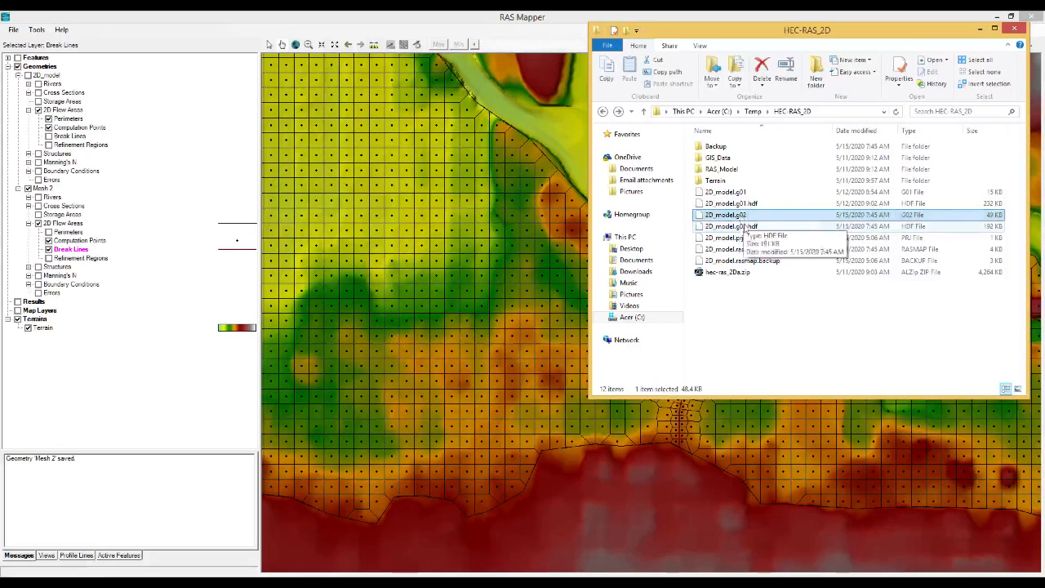
click(745, 227)
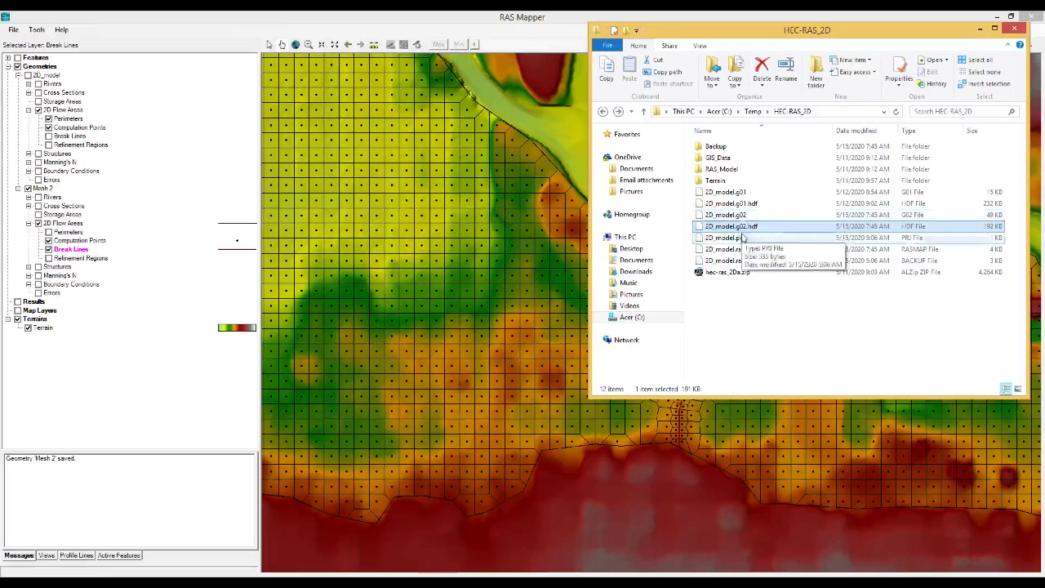
Switch back to RAS Mapper and add a new geometry named Mesh 3.
click(785, 307)
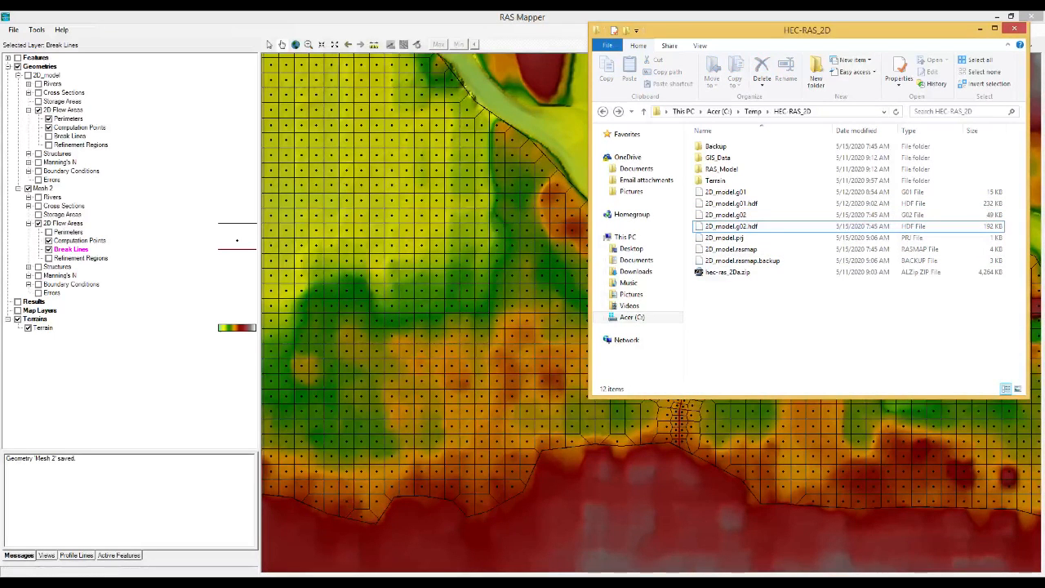
click(401, 379)
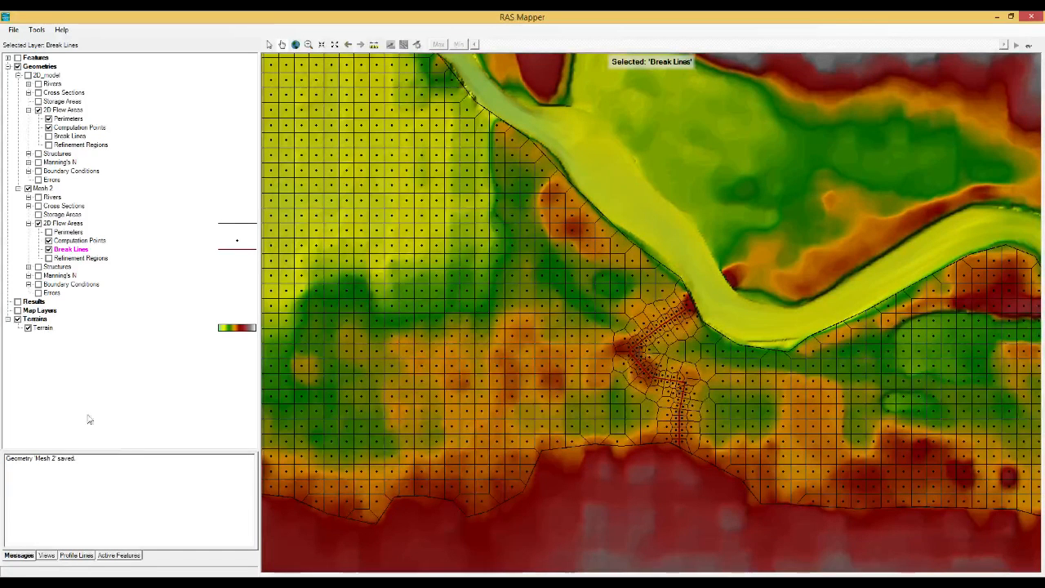
click(45, 329)
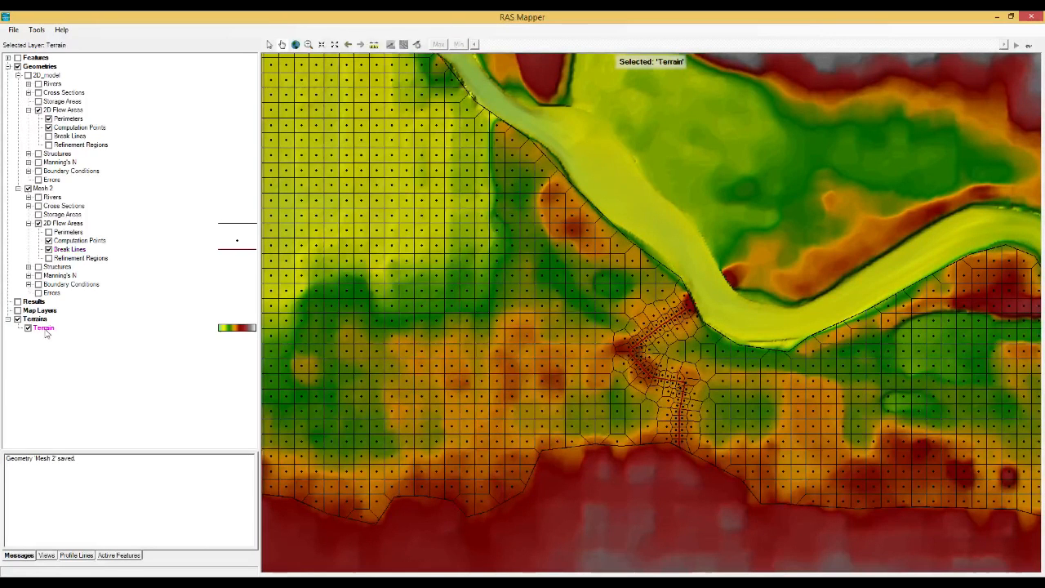
right_click(46, 331)
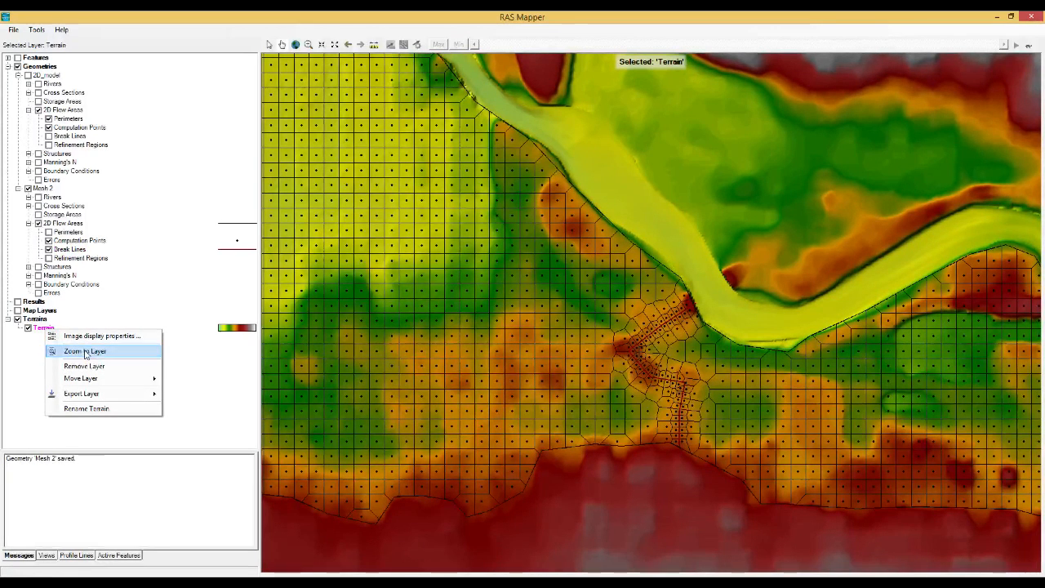
click(85, 352)
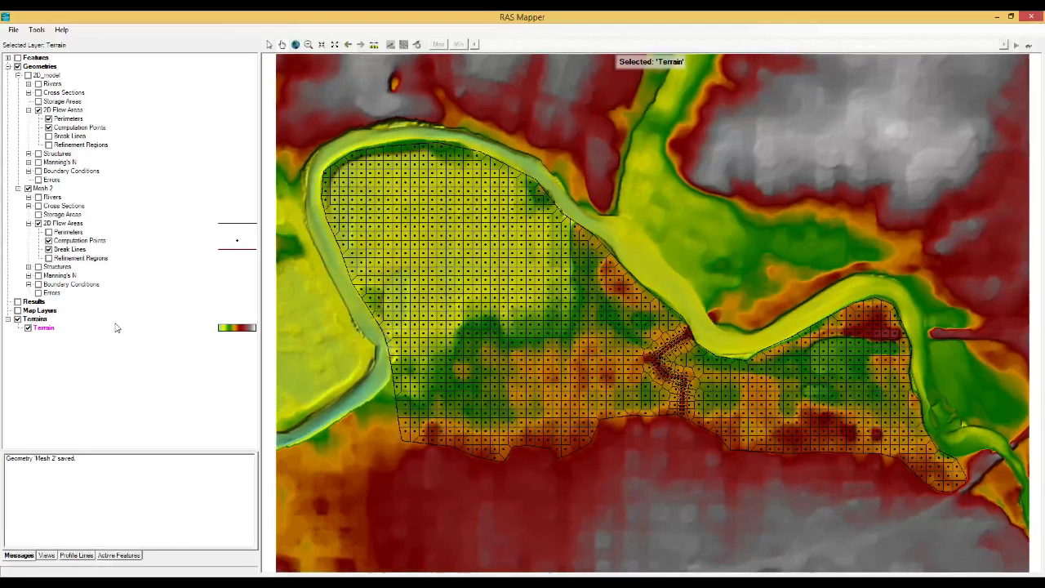
click(37, 68)
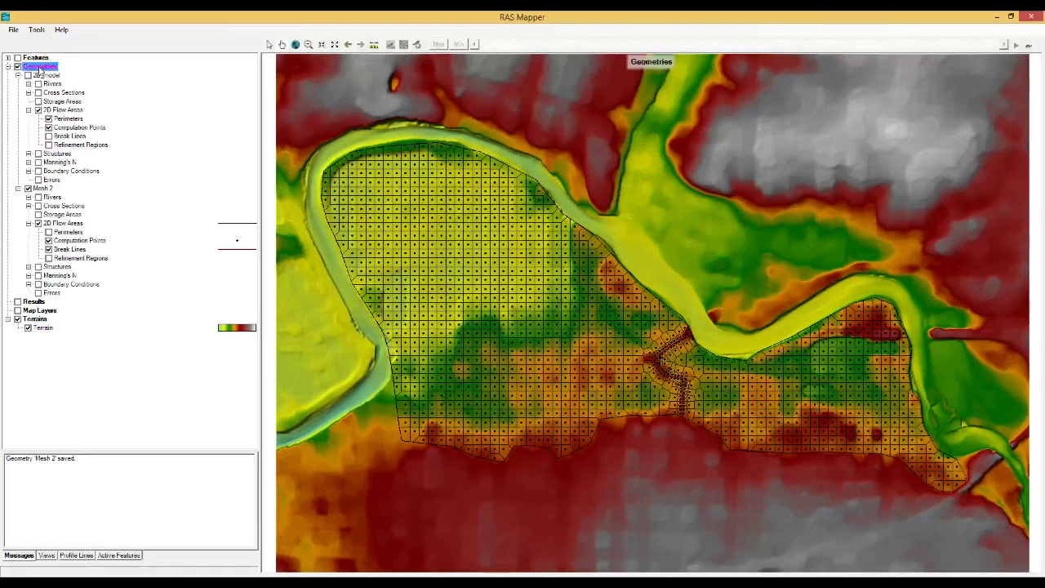
right_click(38, 69)
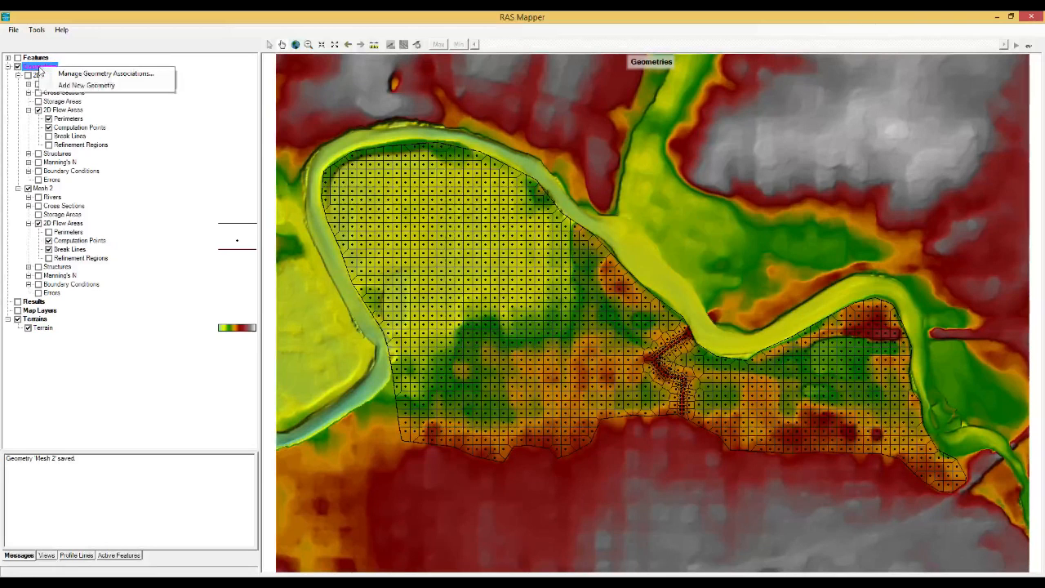
click(88, 86)
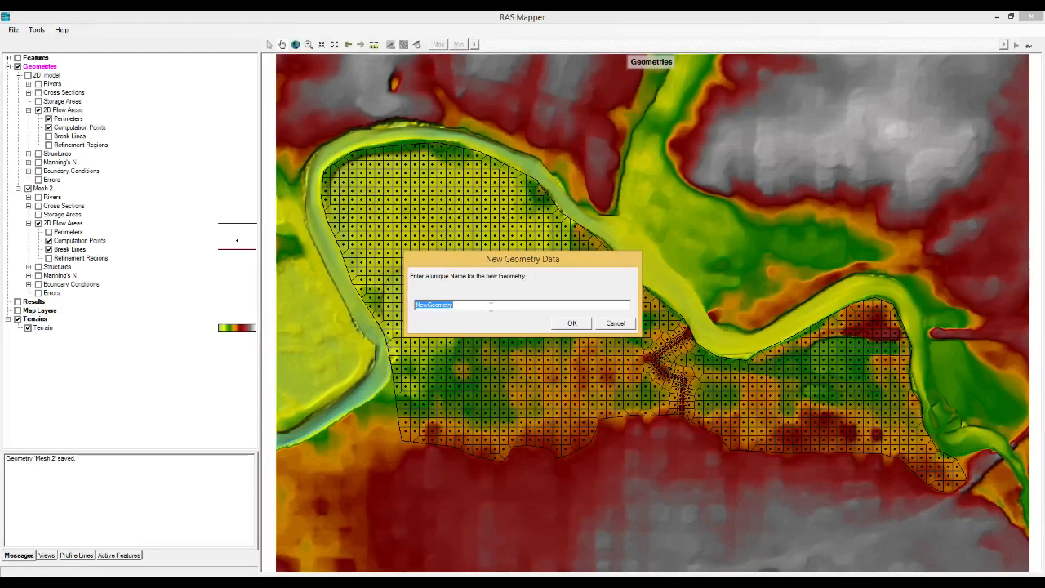
text(Mesh 3)
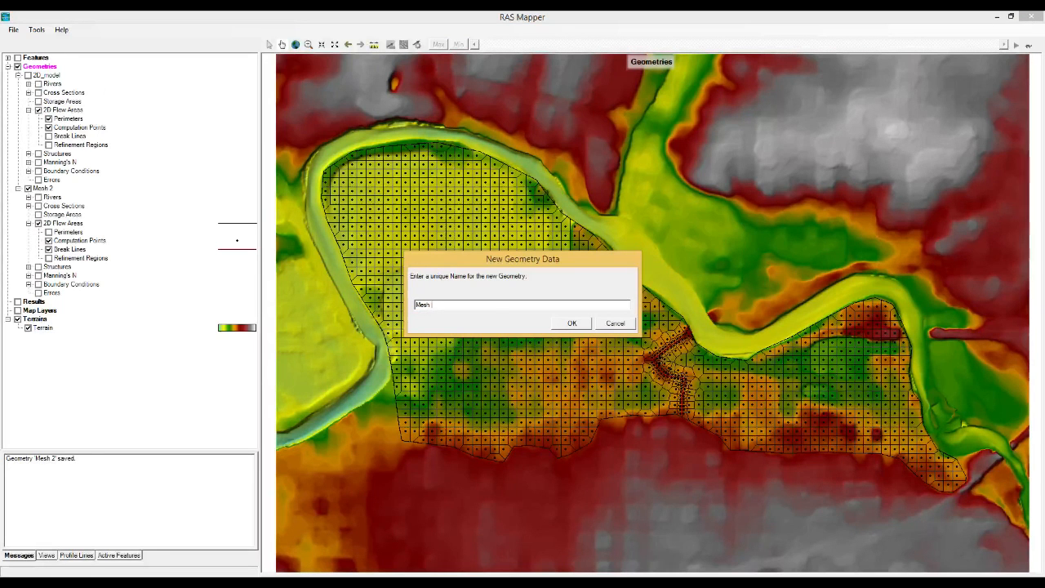
click(570, 323)
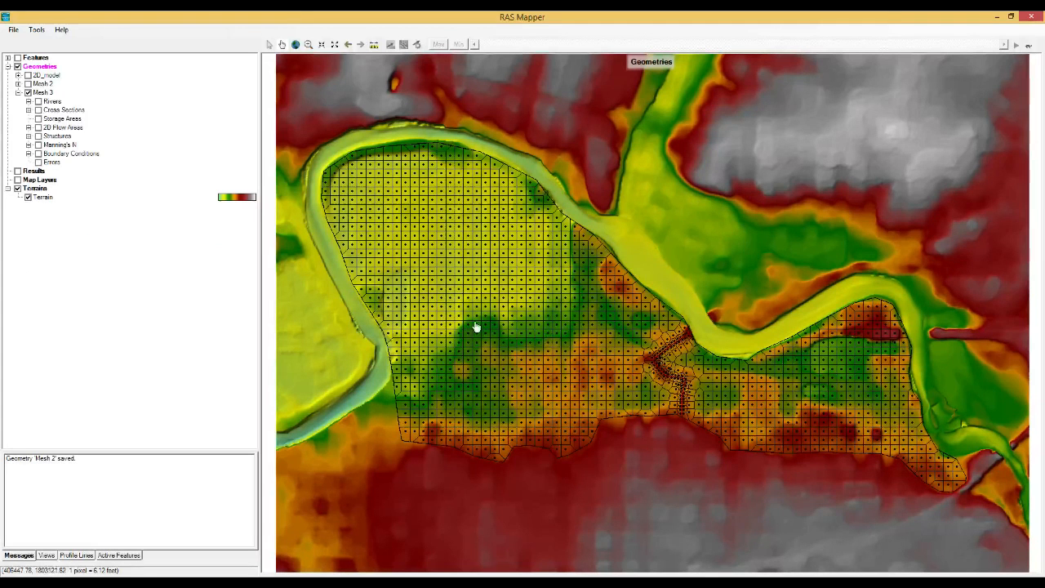
Copy all features from the Perimeters layer of the 2D_model geometry's 2D flow areas.
click(28, 128)
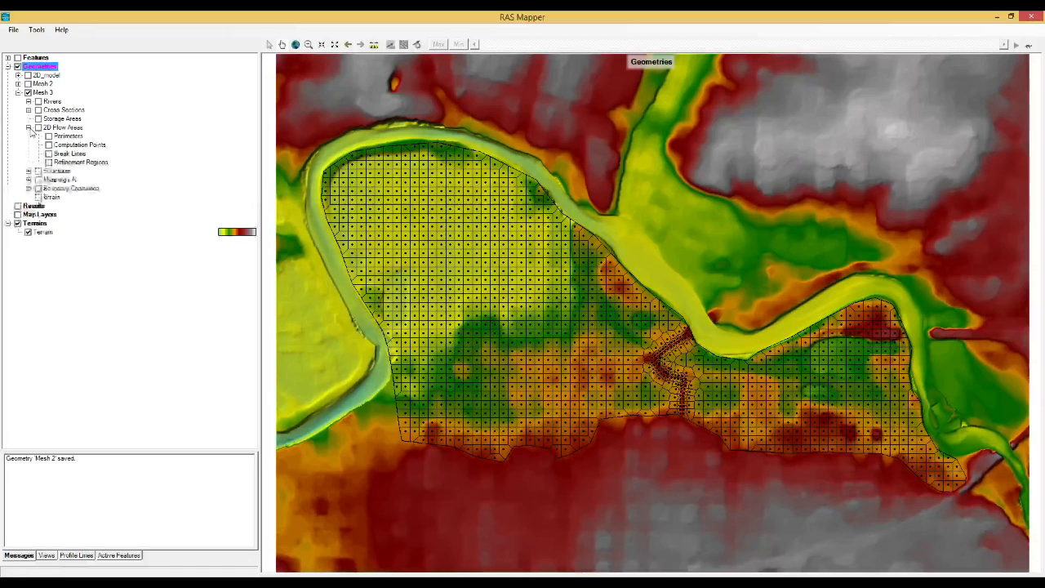
click(67, 136)
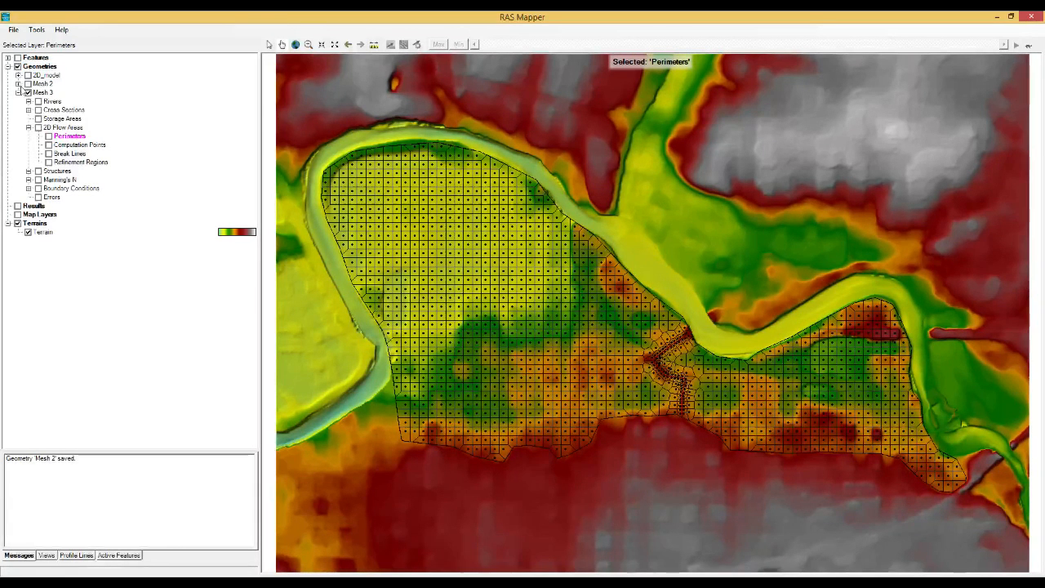
click(18, 75)
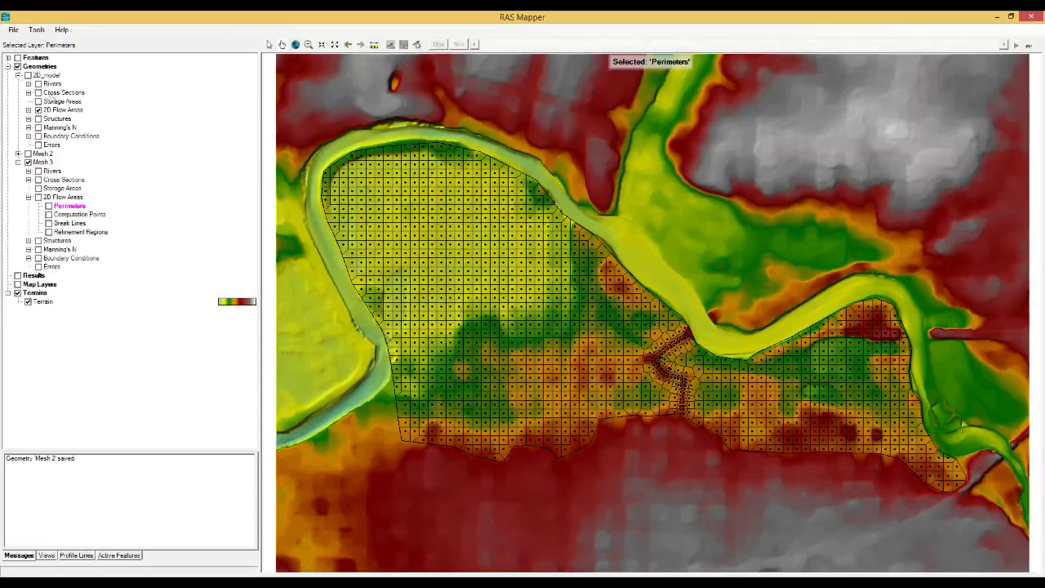
click(29, 109)
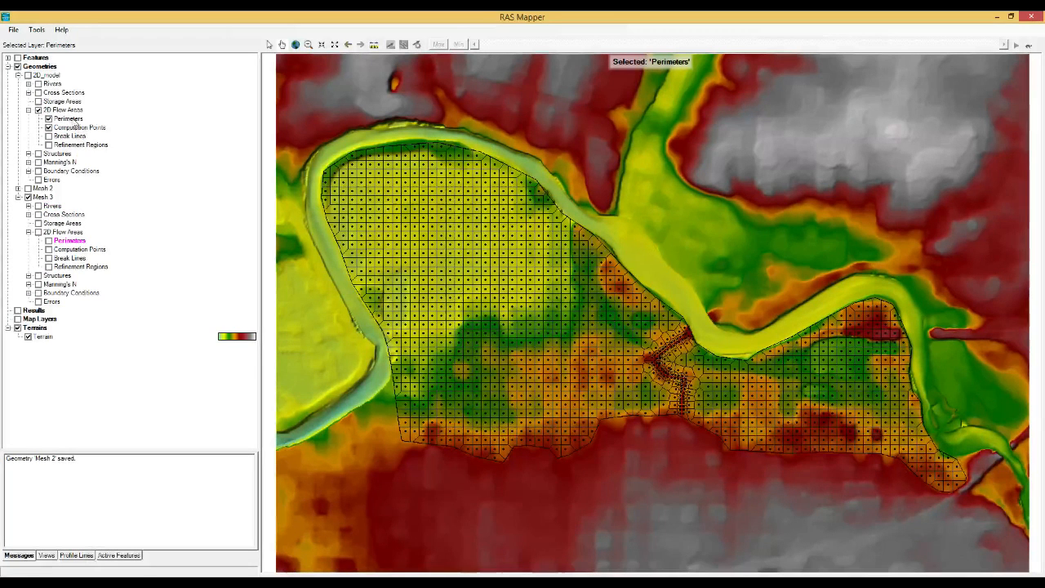
right_click(74, 119)
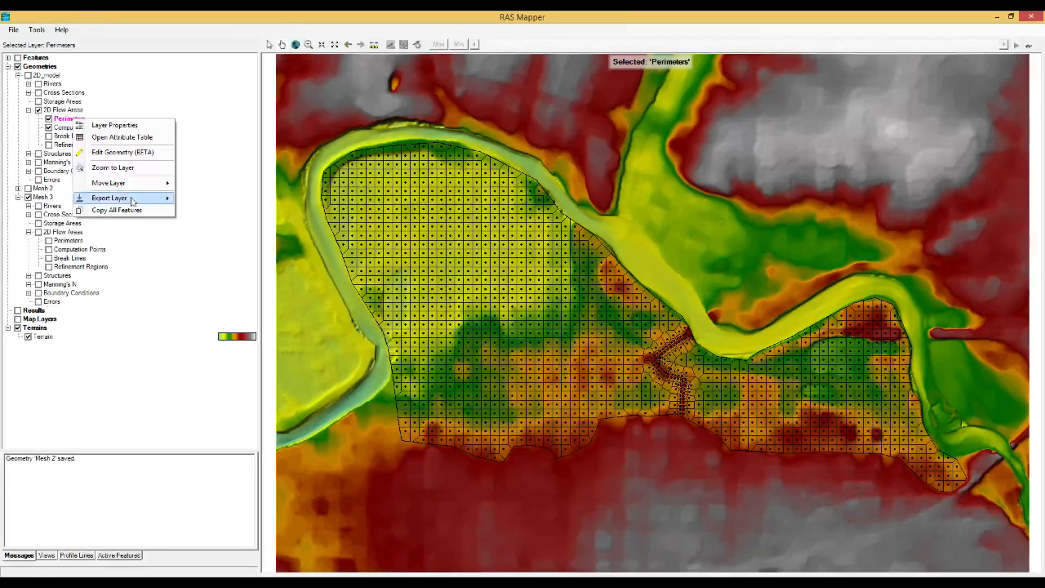
click(117, 210)
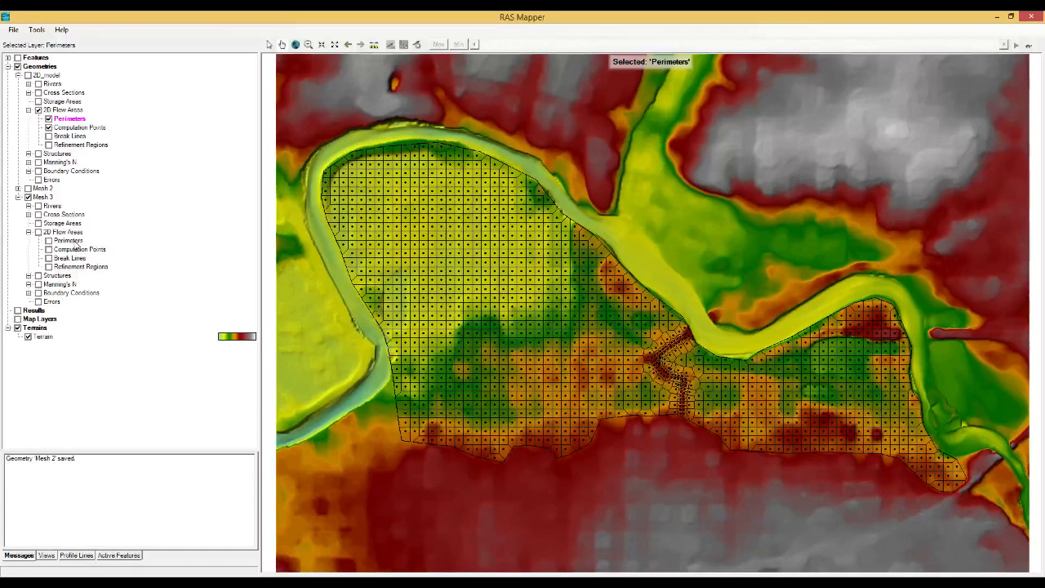
Start editing Mesh 3's Perimeters layer and paste the copied perimeter into it.
click(68, 241)
right_click(76, 242)
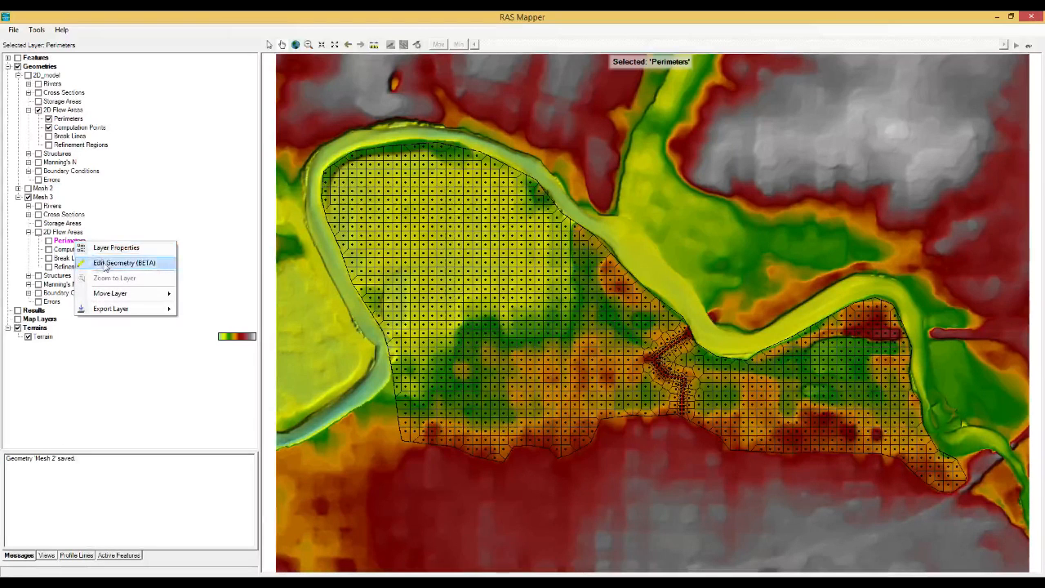
click(114, 263)
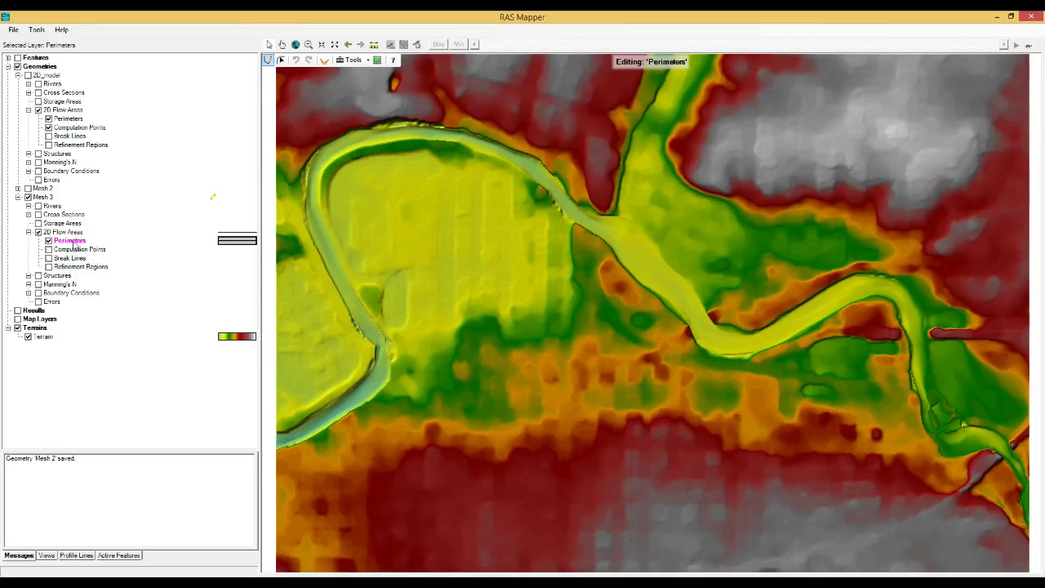
right_click(73, 243)
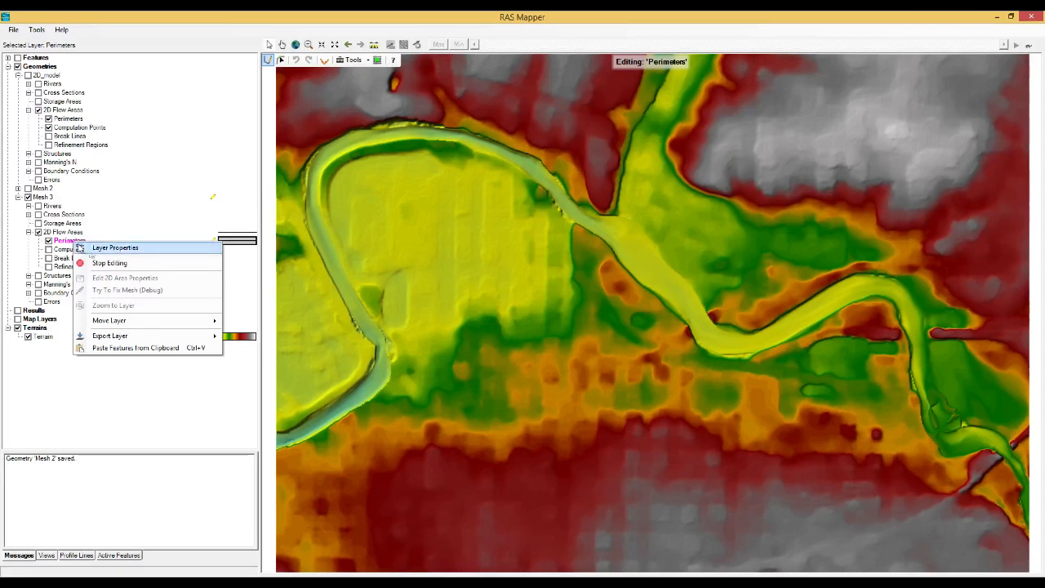
click(149, 349)
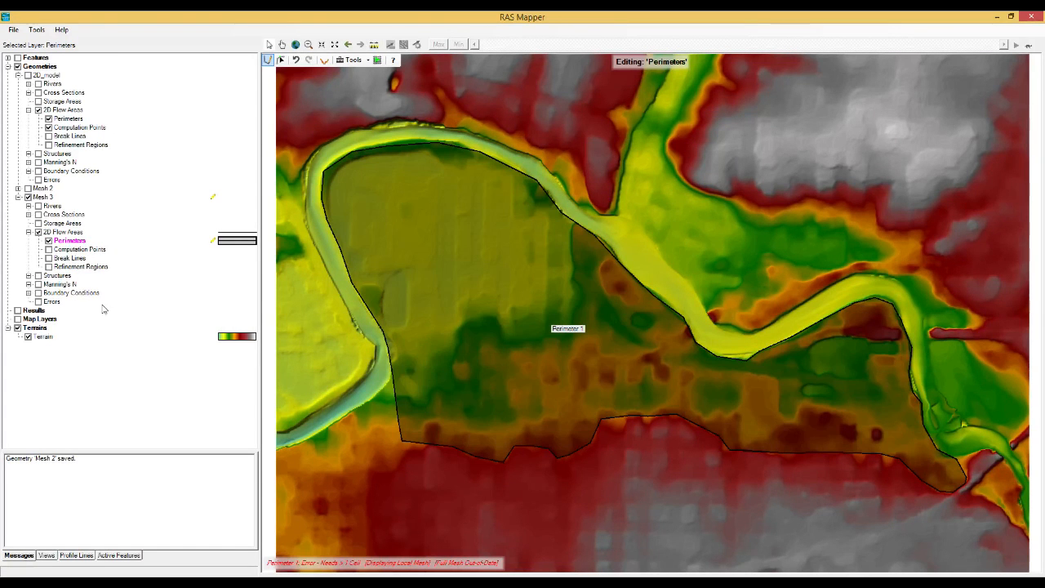
Rename the pasted perimeter polygon in Mesh 3 as 2DArea_3.
click(281, 59)
click(417, 175)
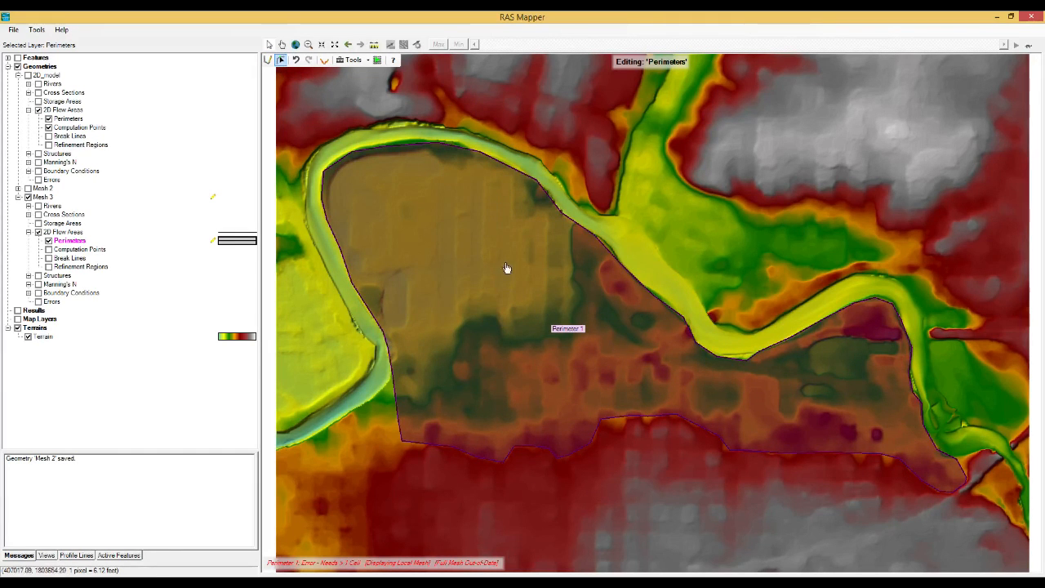
click(502, 221)
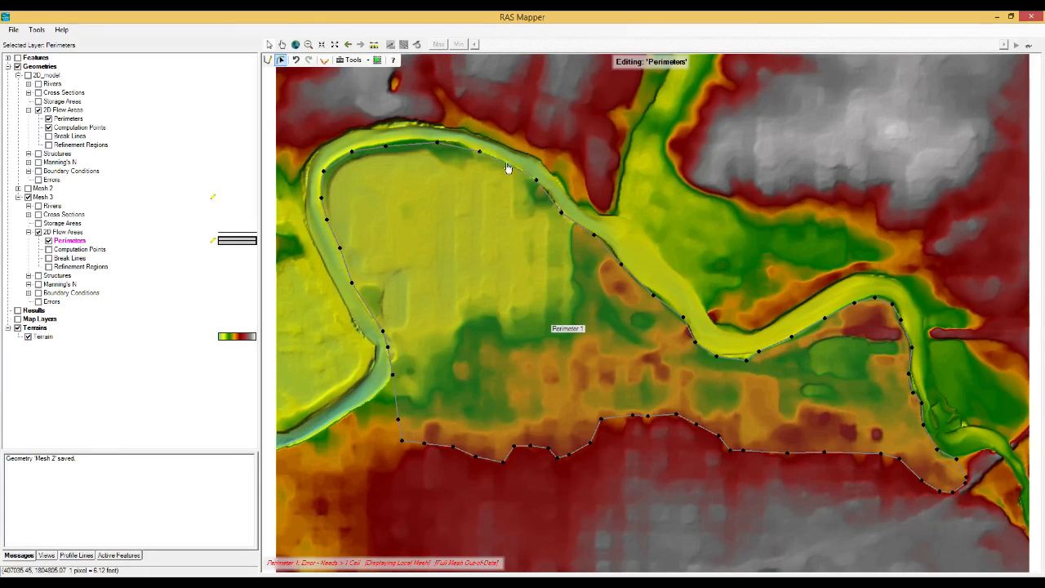
double_click(508, 167)
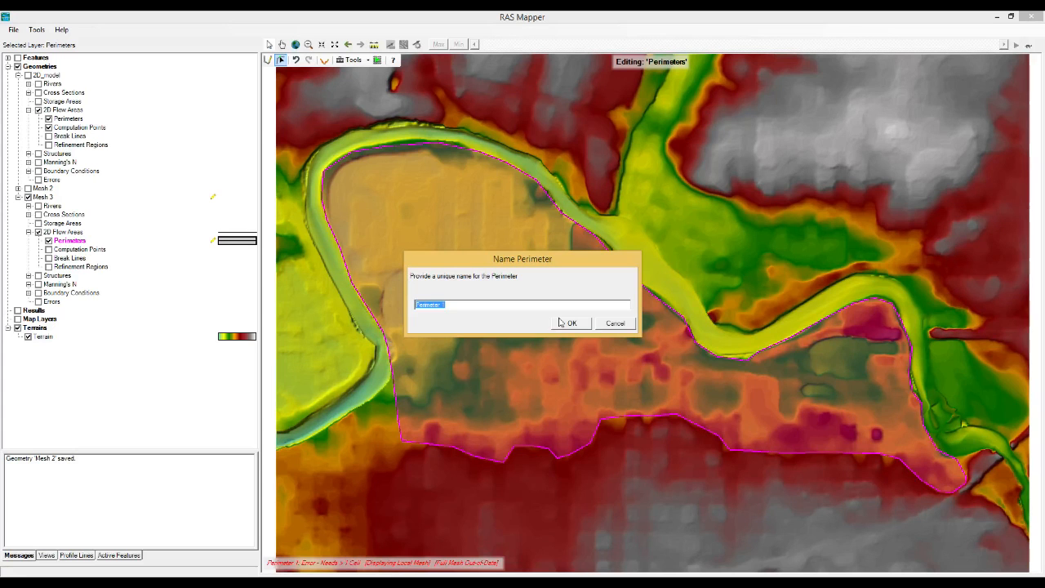
text(2DArea_3)
click(570, 323)
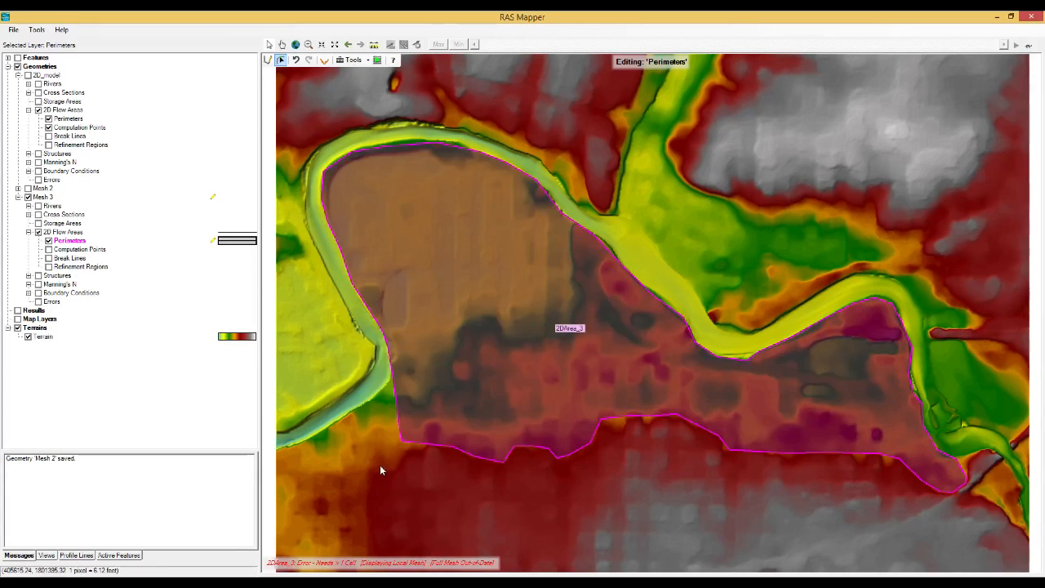
Generate computation points for 2DArea_3 with 200 by 200 ft spacing and a default Manning's n value of 0.04.
right_click(511, 300)
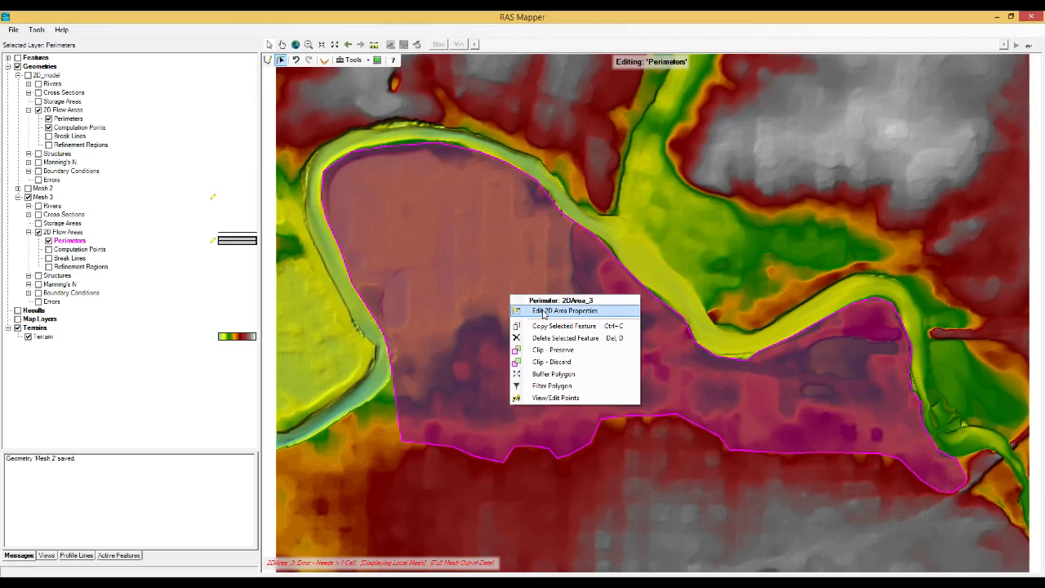
click(543, 312)
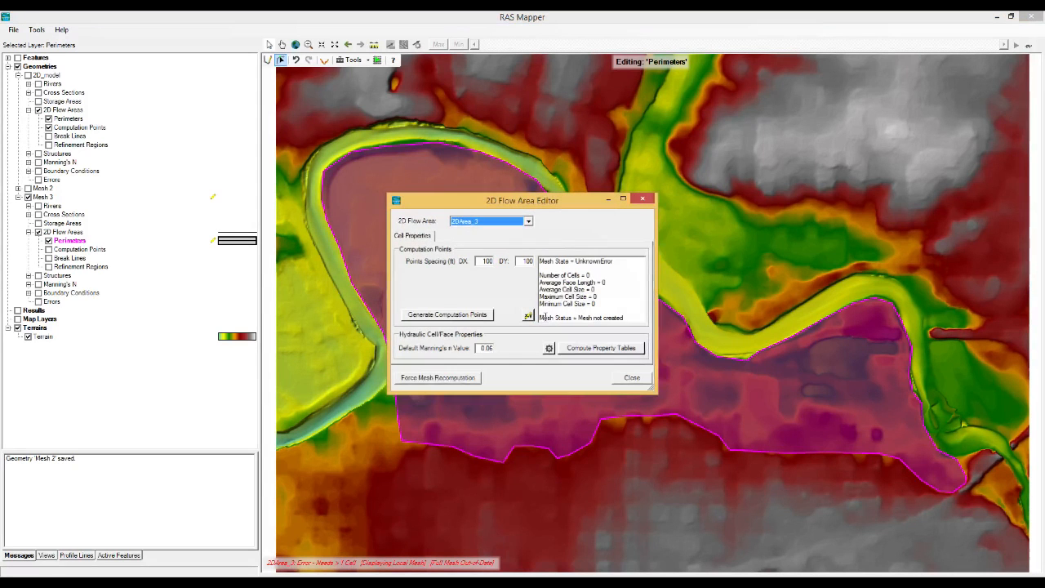
click(479, 261)
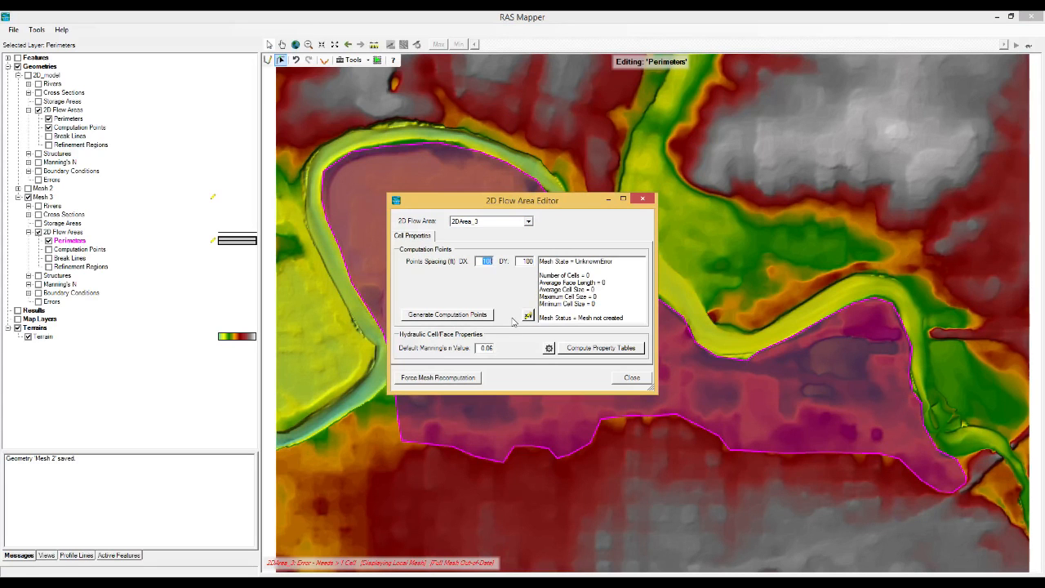
text(2)
text(0.04)
click(447, 317)
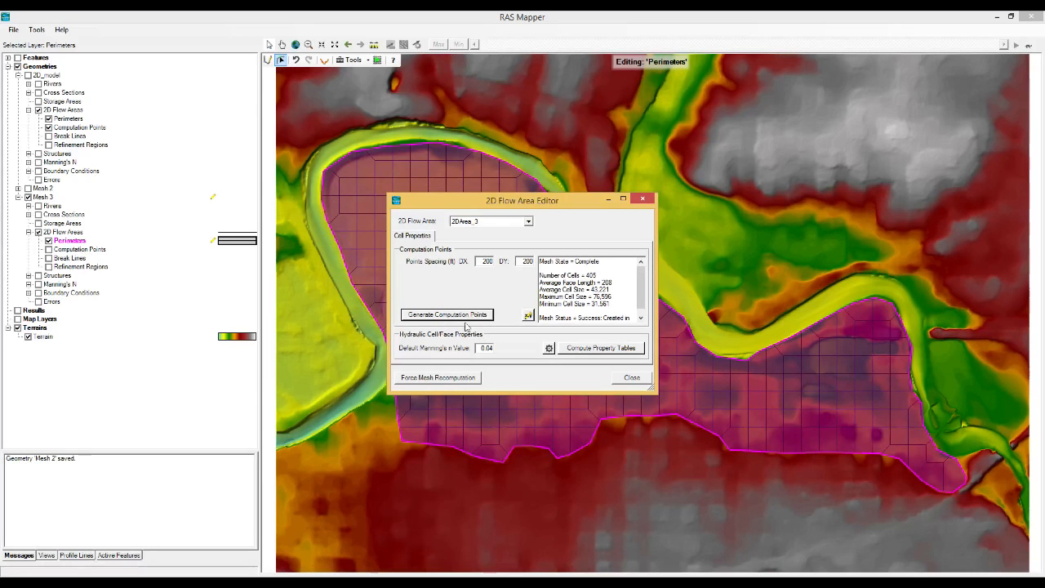
click(633, 378)
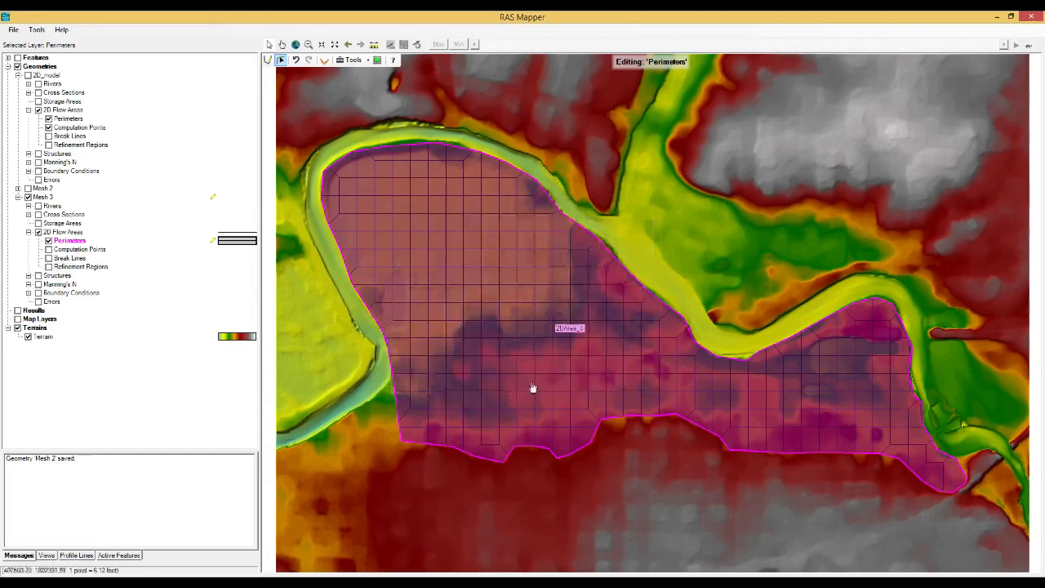
Collapse the 2D_model geometry, display Mesh 3's Refinement Regions layer and make it the active editing layer.
click(18, 75)
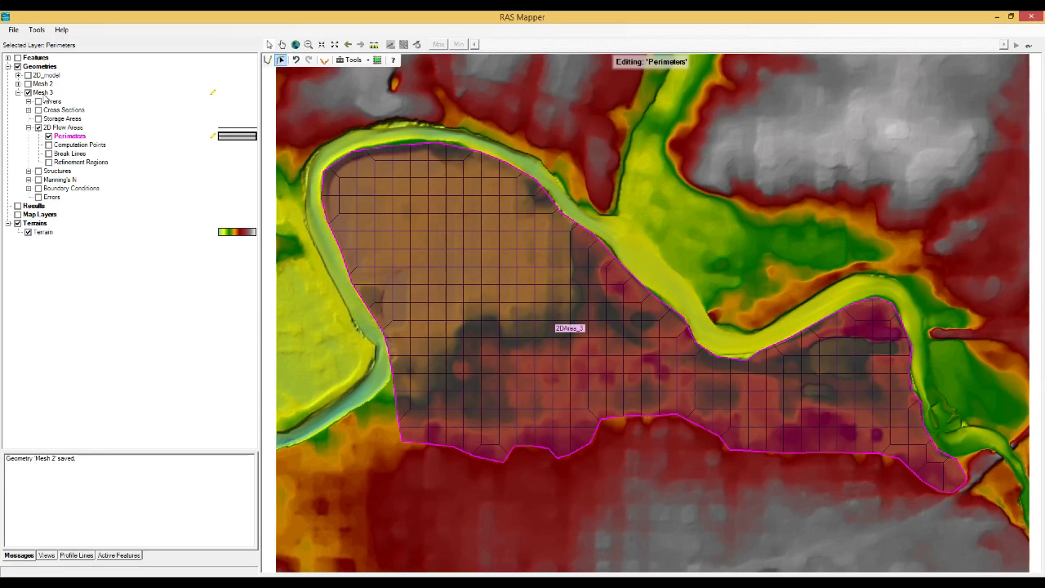
click(44, 94)
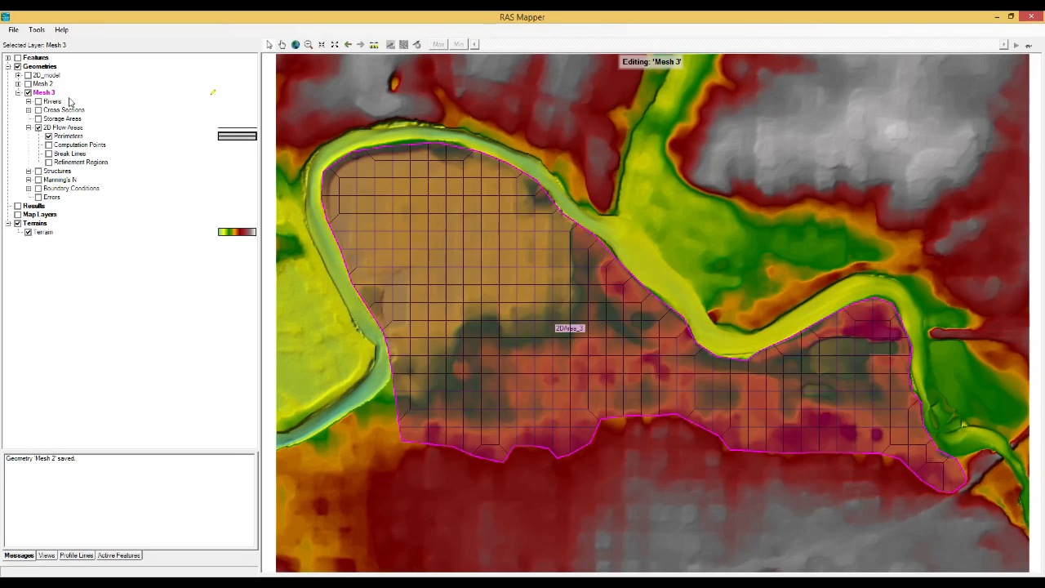
click(48, 163)
click(76, 163)
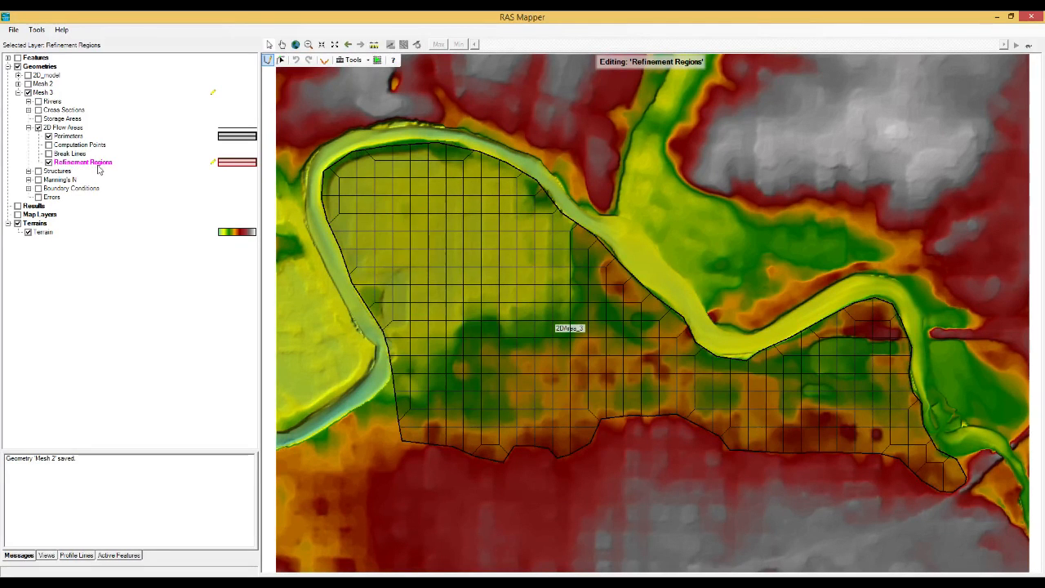
Draw a refinement region polygon following 2DArea_3's perimeter around its eastern part, and accept the name Region 1.
click(268, 62)
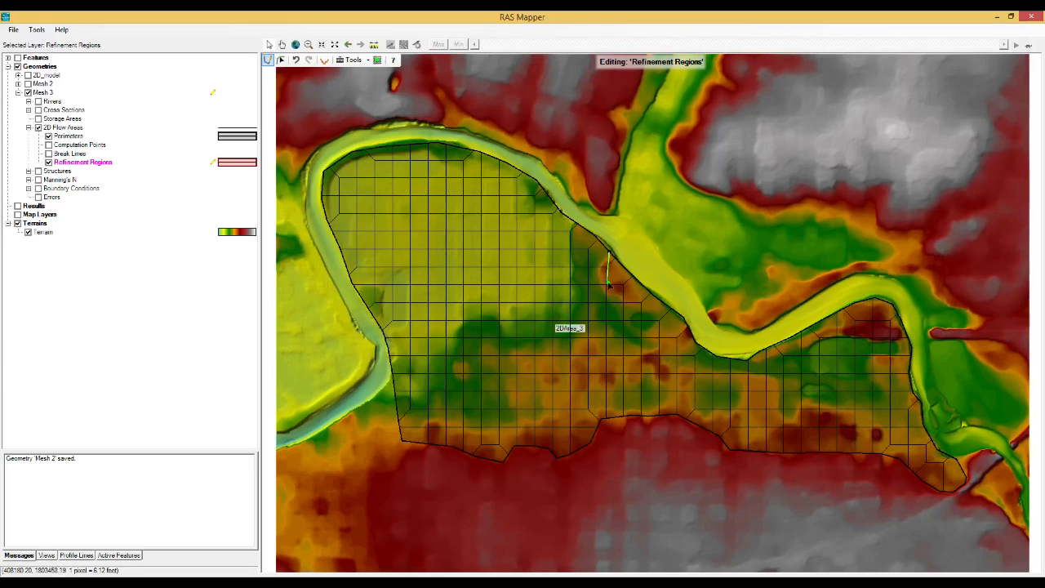
click(610, 418)
click(633, 416)
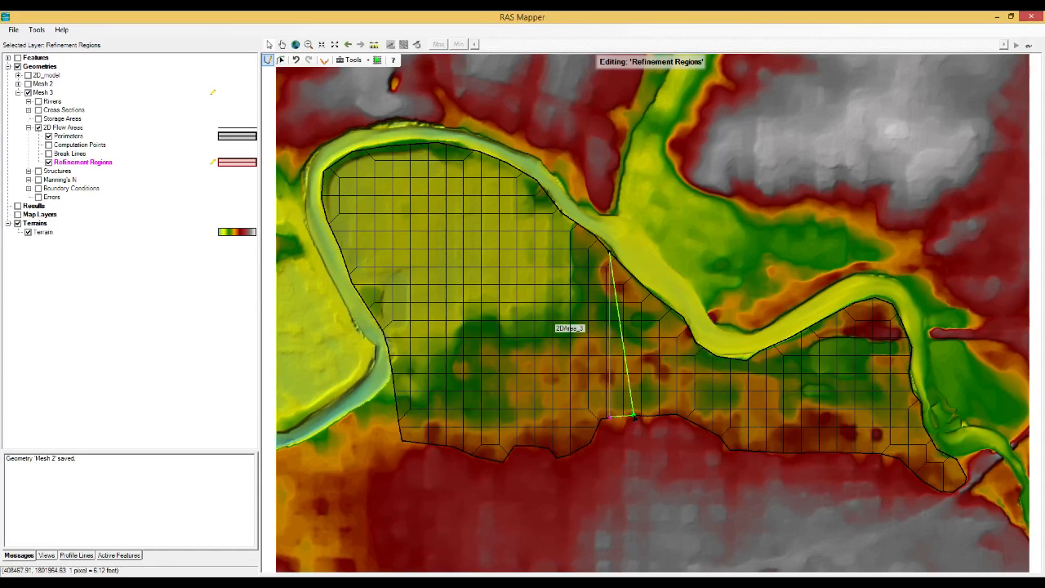
click(675, 414)
click(717, 435)
click(733, 451)
click(843, 454)
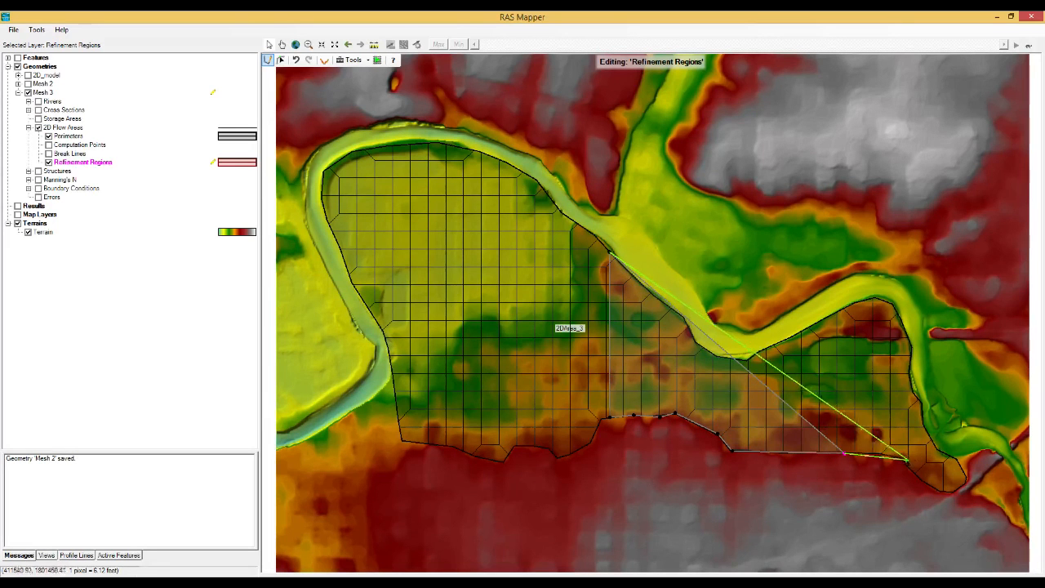
click(902, 457)
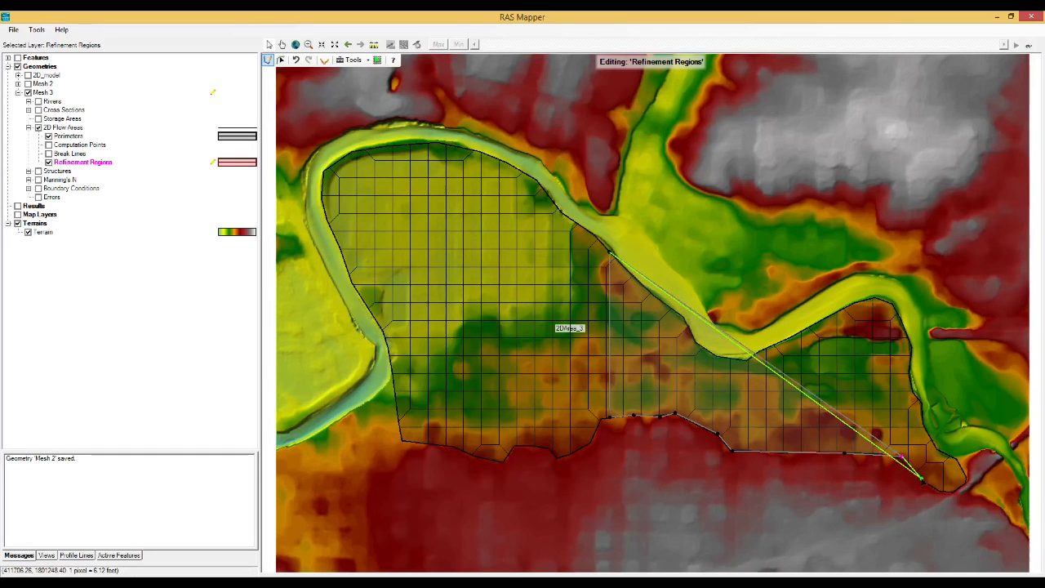
click(944, 492)
click(957, 490)
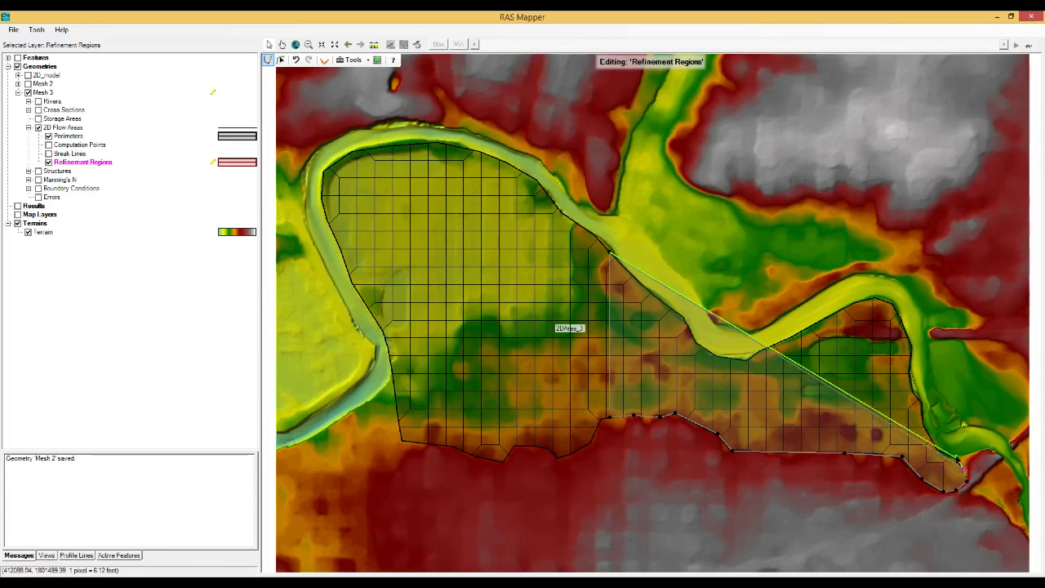
click(939, 451)
click(931, 440)
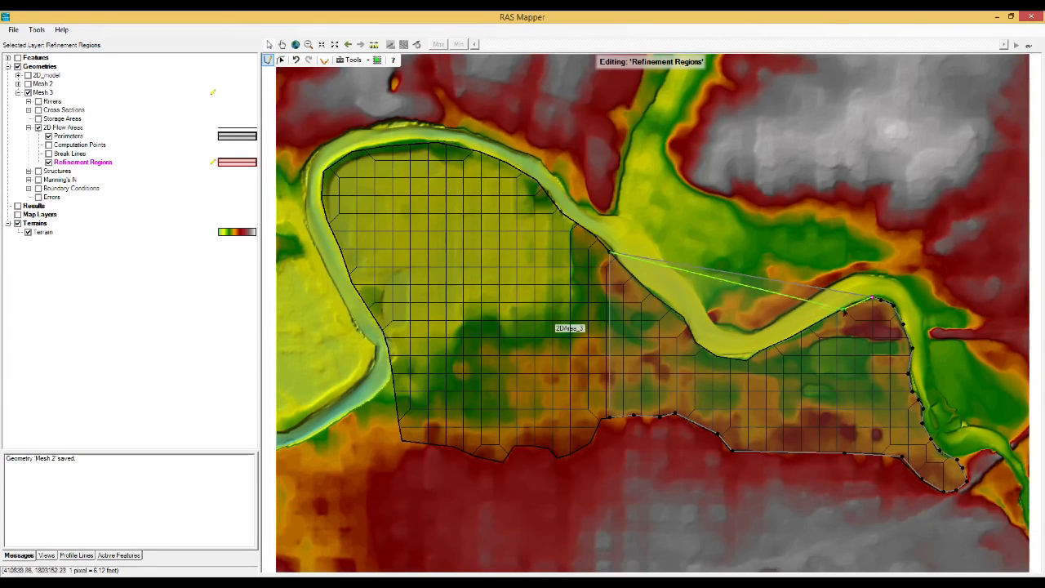
click(853, 303)
click(830, 316)
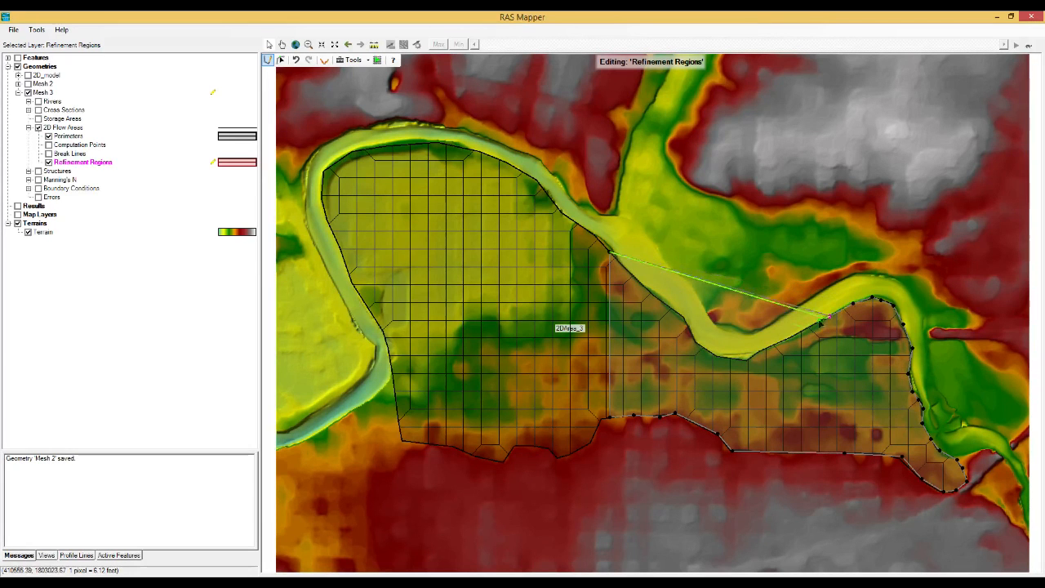
click(768, 344)
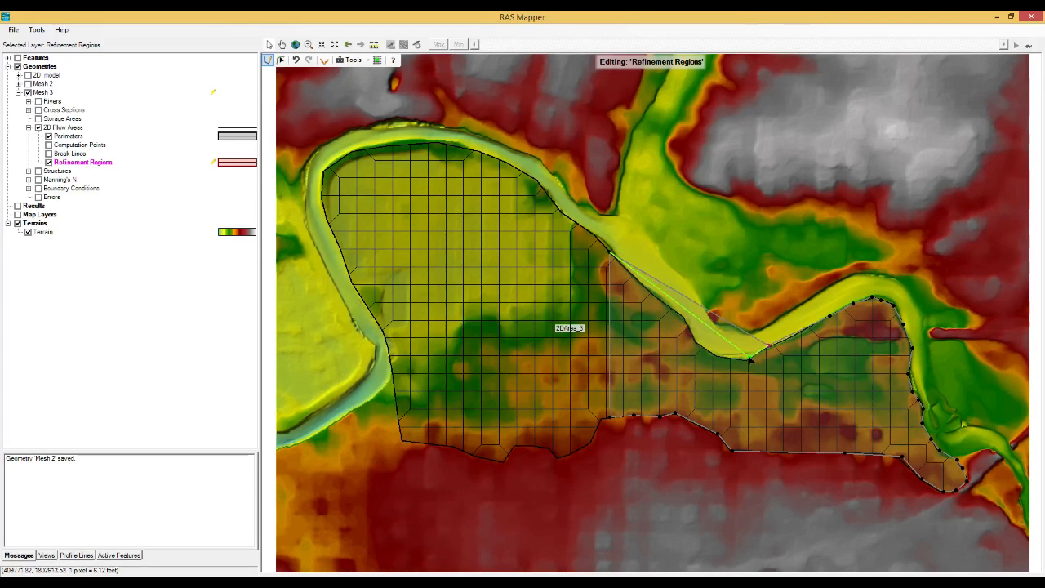
click(747, 360)
click(717, 357)
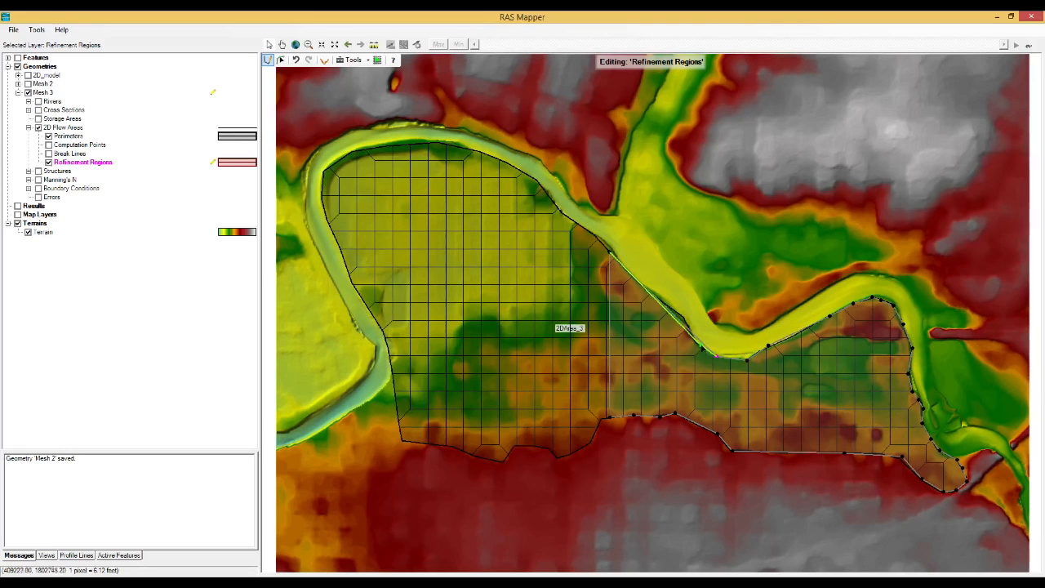
click(697, 343)
click(685, 320)
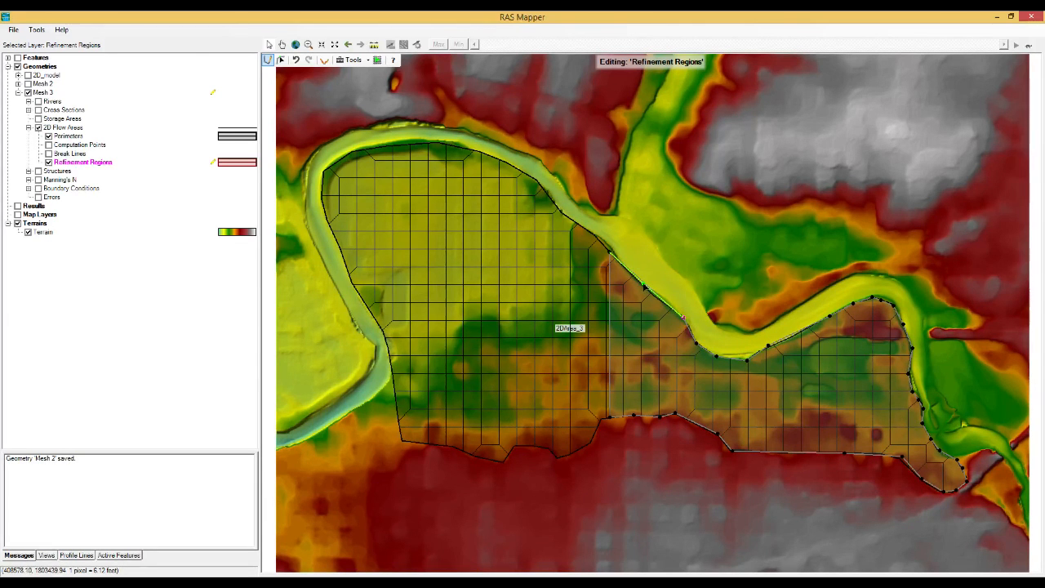
double_click(643, 286)
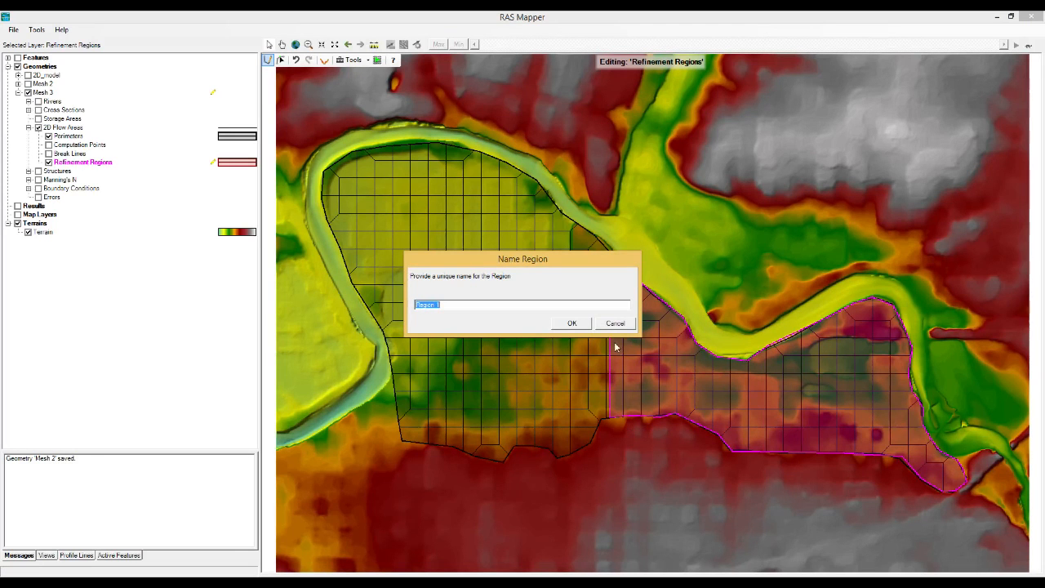
click(529, 305)
click(577, 324)
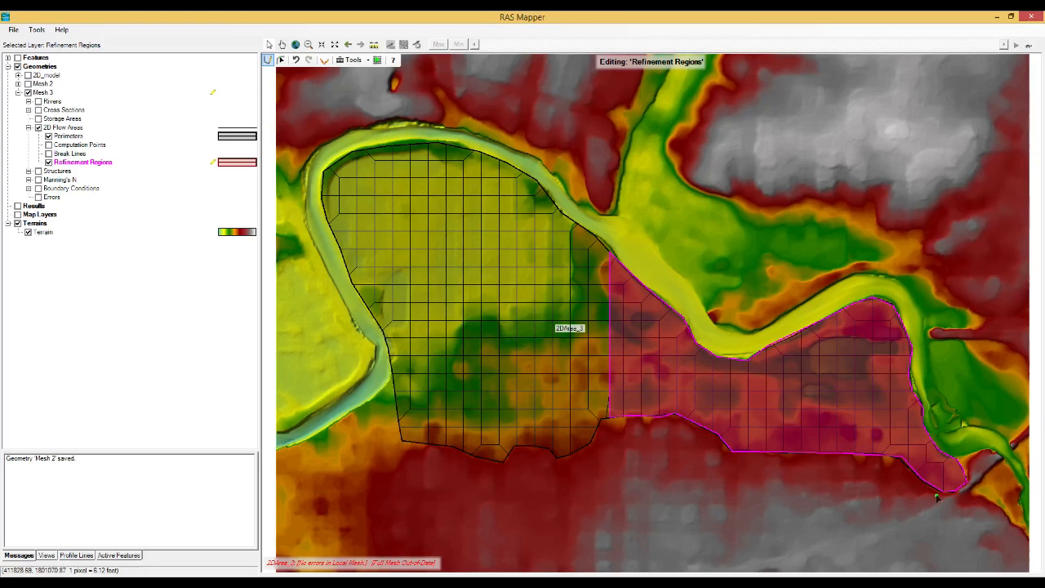
Set Region 1's cell size to 50 in X and 50 in Y, and enforce all refinement regions in Mesh 3.
right_click(735, 378)
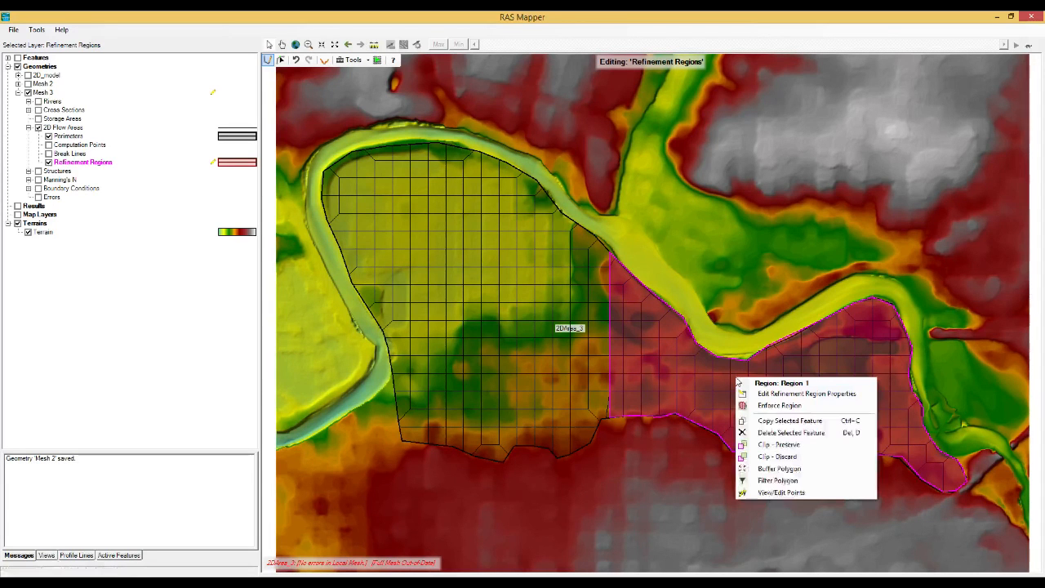
click(797, 395)
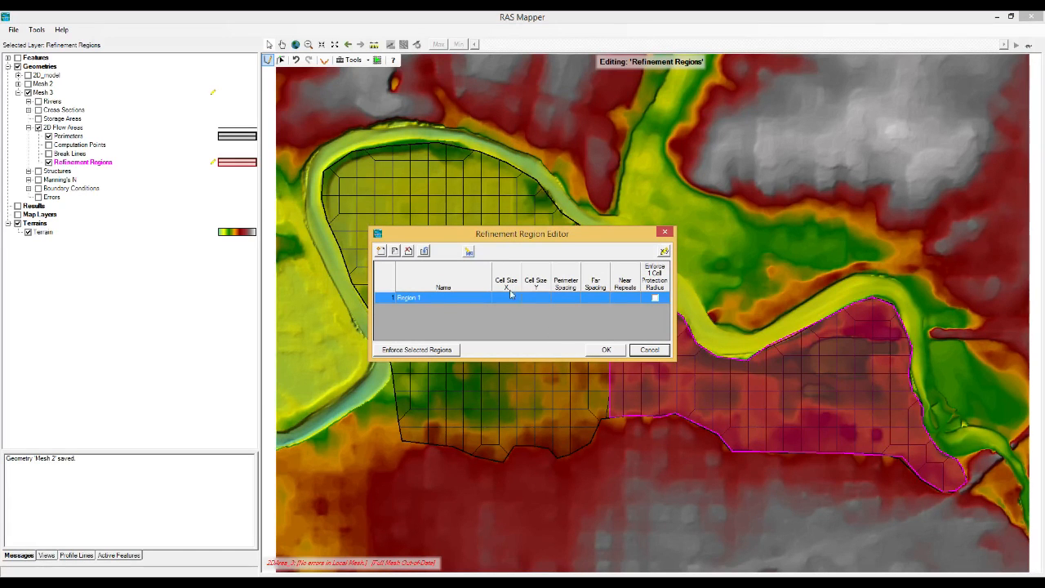
click(508, 298)
text(50)
click(540, 301)
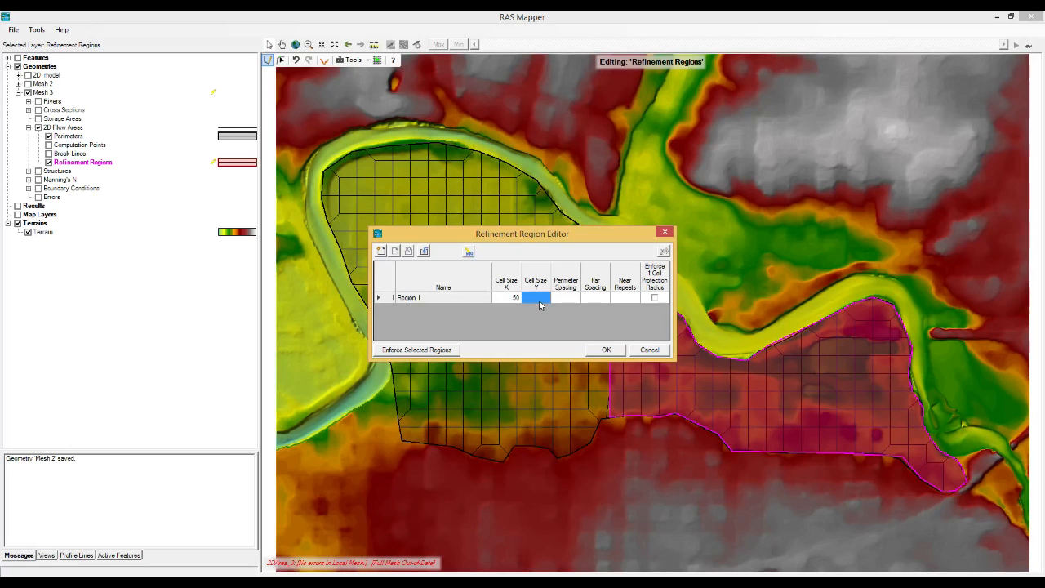
click(532, 299)
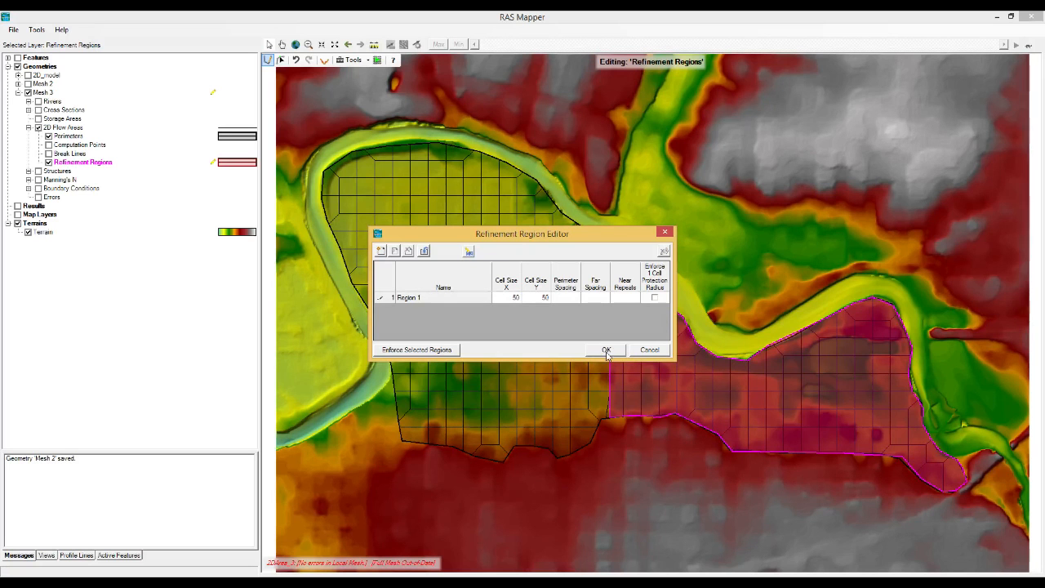
click(606, 350)
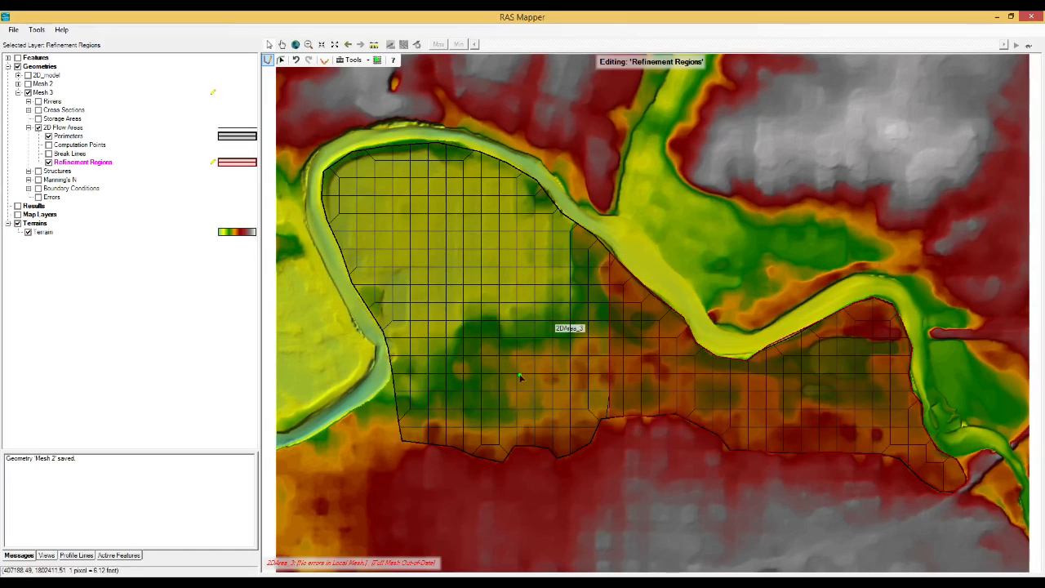
right_click(93, 165)
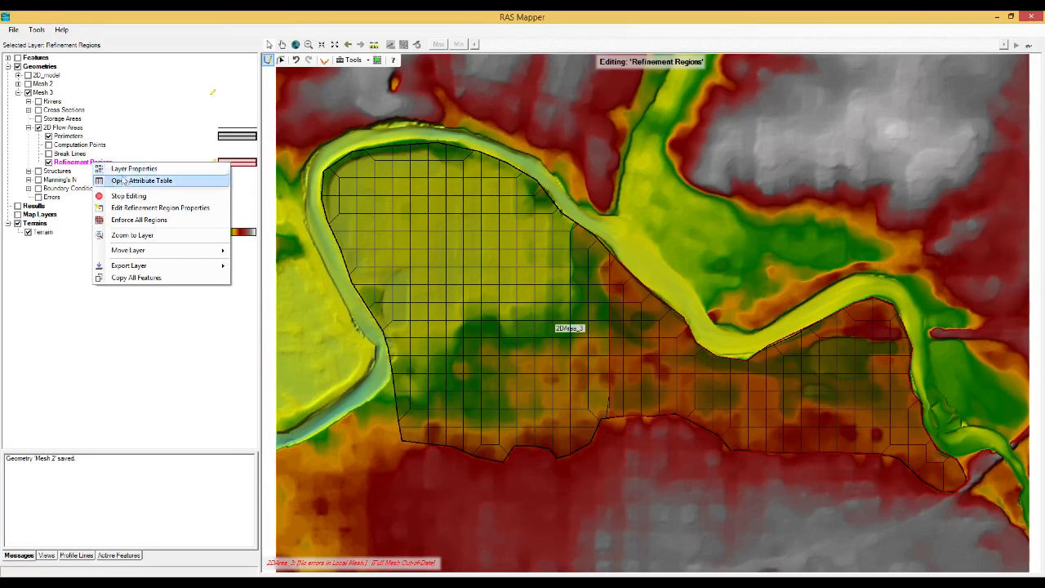
click(139, 219)
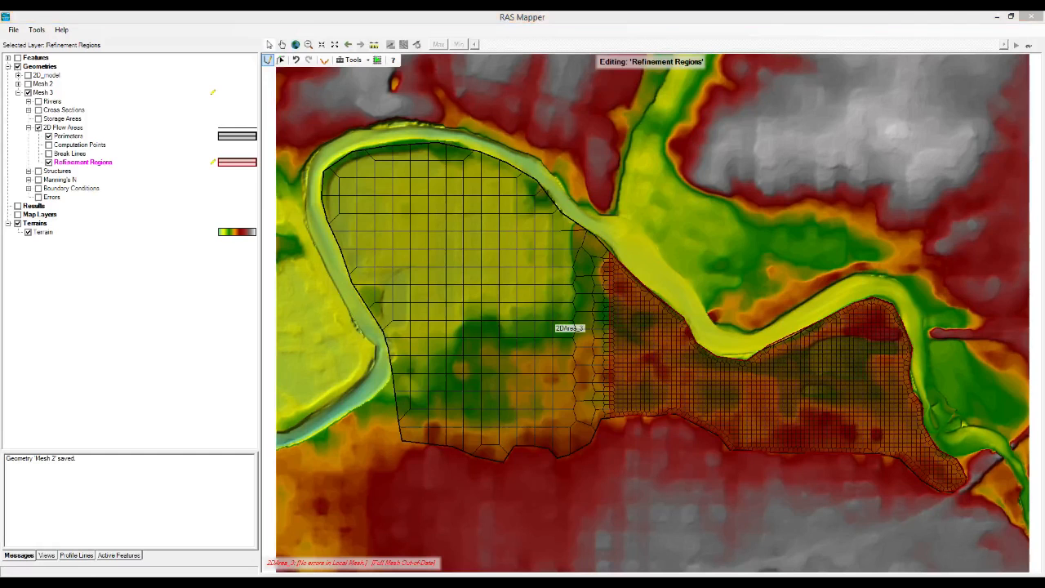
Switch to File Explorer and examine the HEC-RAS_2D project folder's Mesh 3 geometry files, 2D_model.g03 and 2D_model.g03.hdf, and its backup items.
click(286, 518)
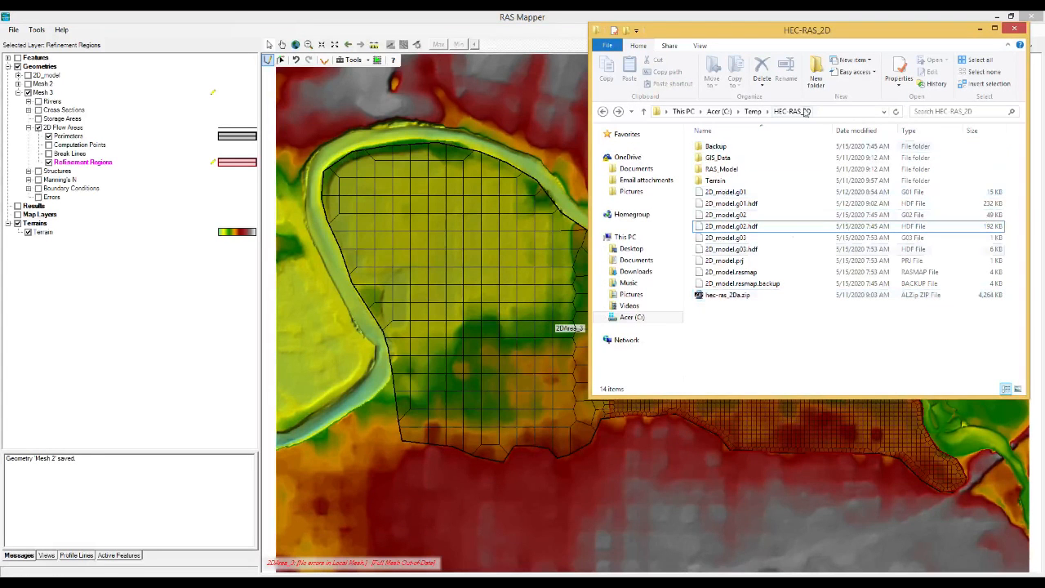
click(744, 239)
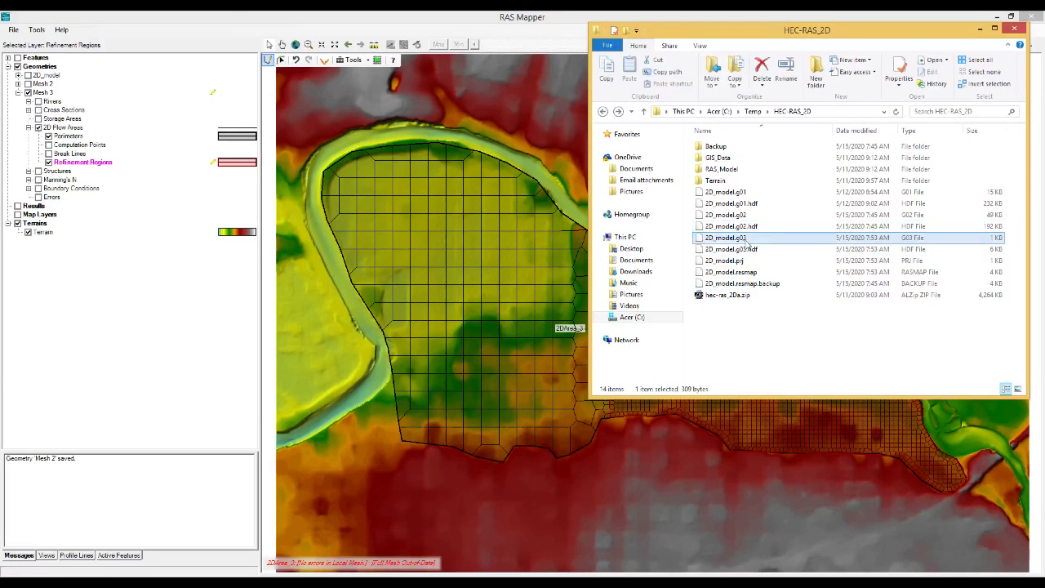
click(744, 249)
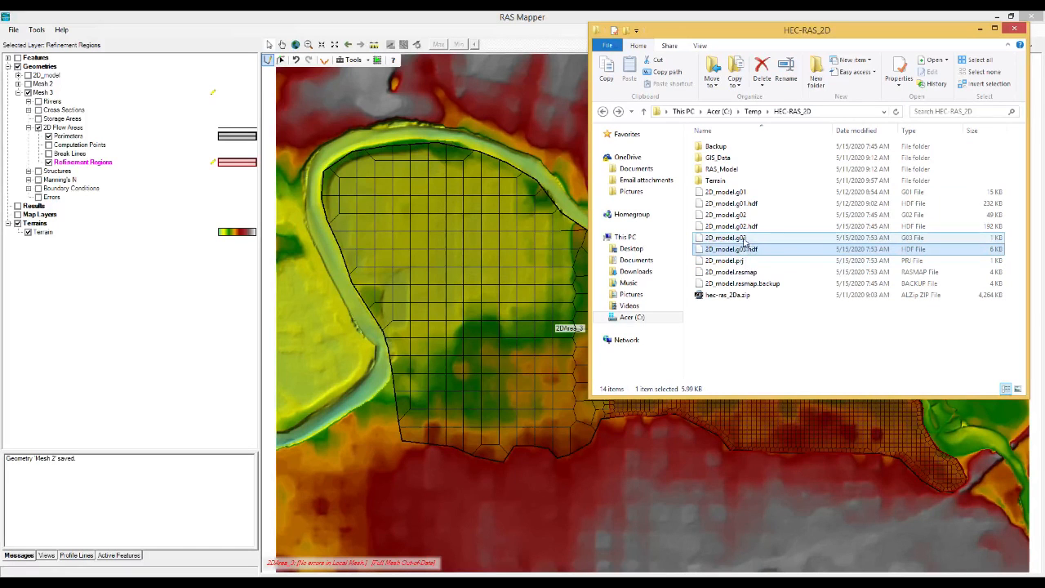
click(743, 238)
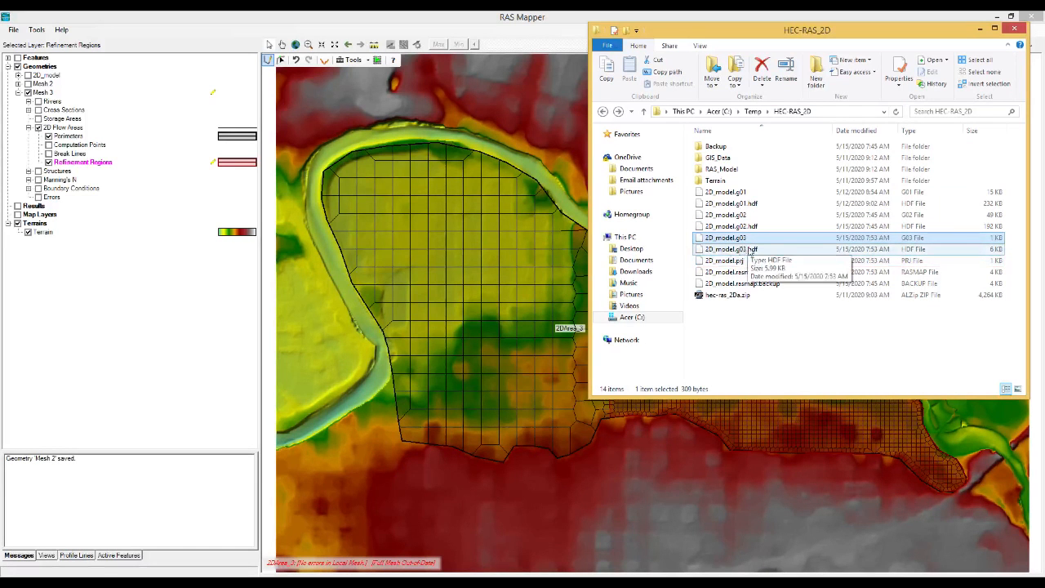
click(743, 251)
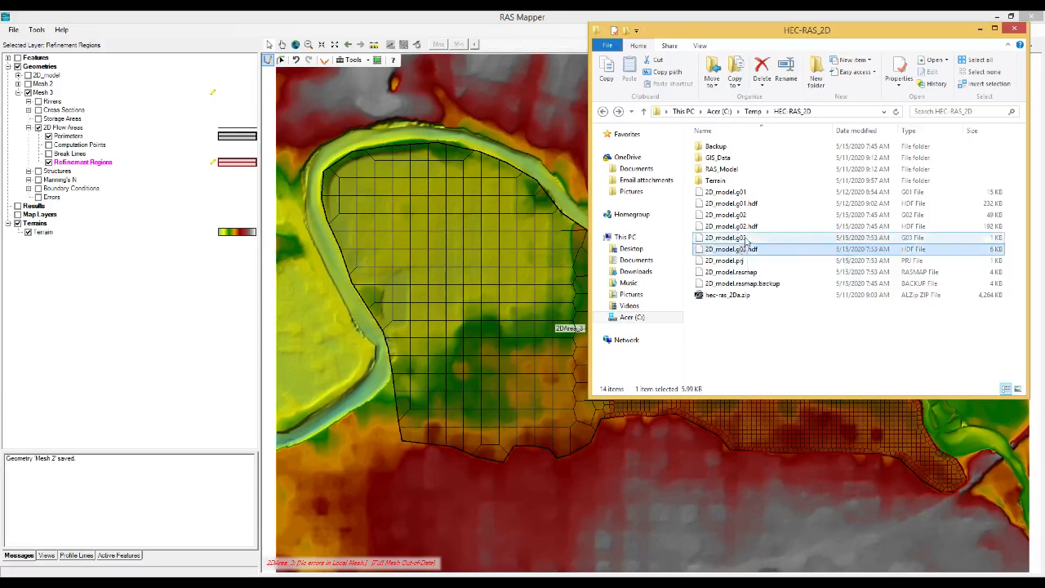
click(739, 238)
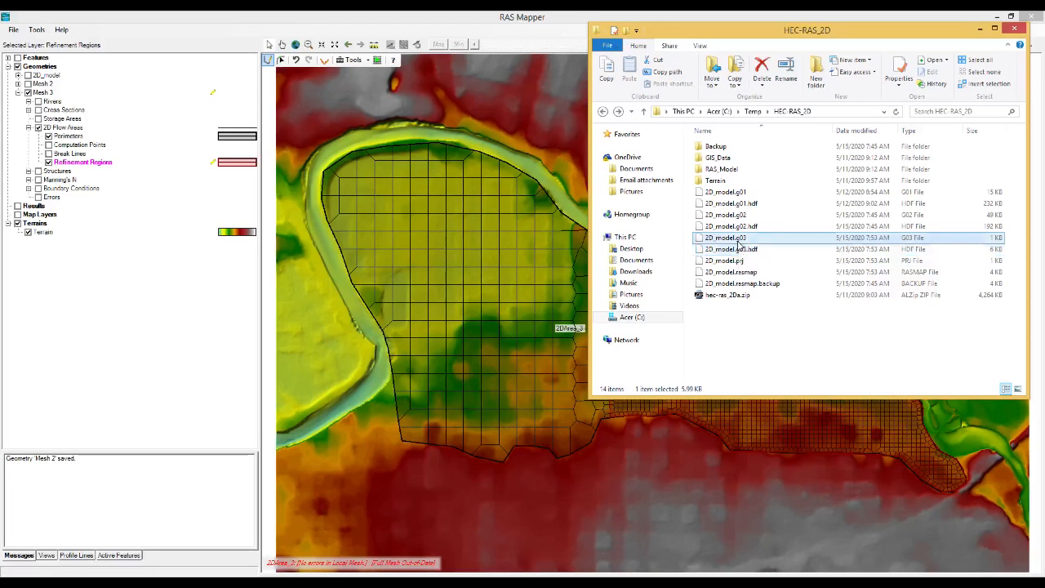
click(766, 350)
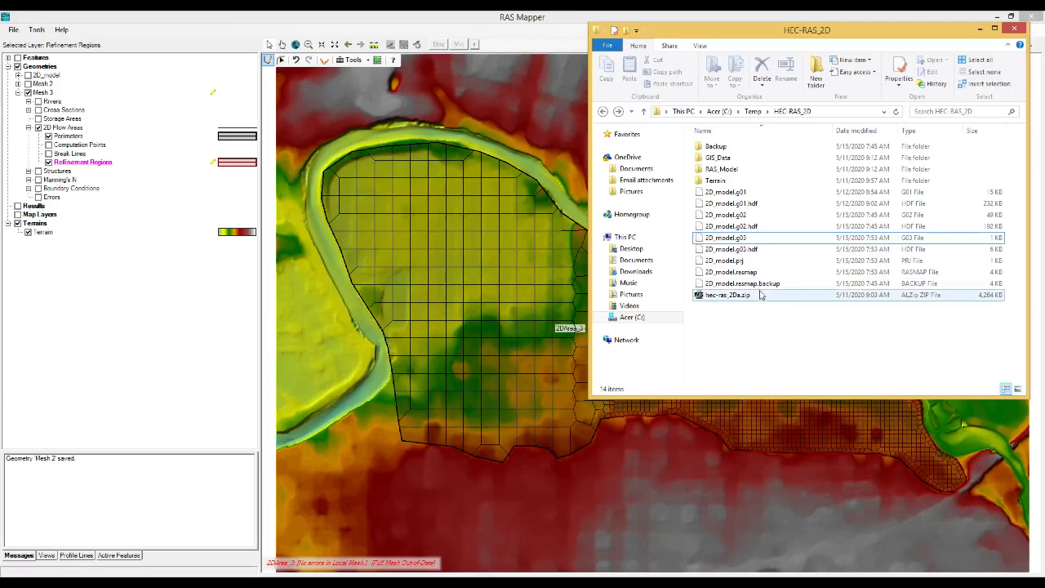
click(718, 147)
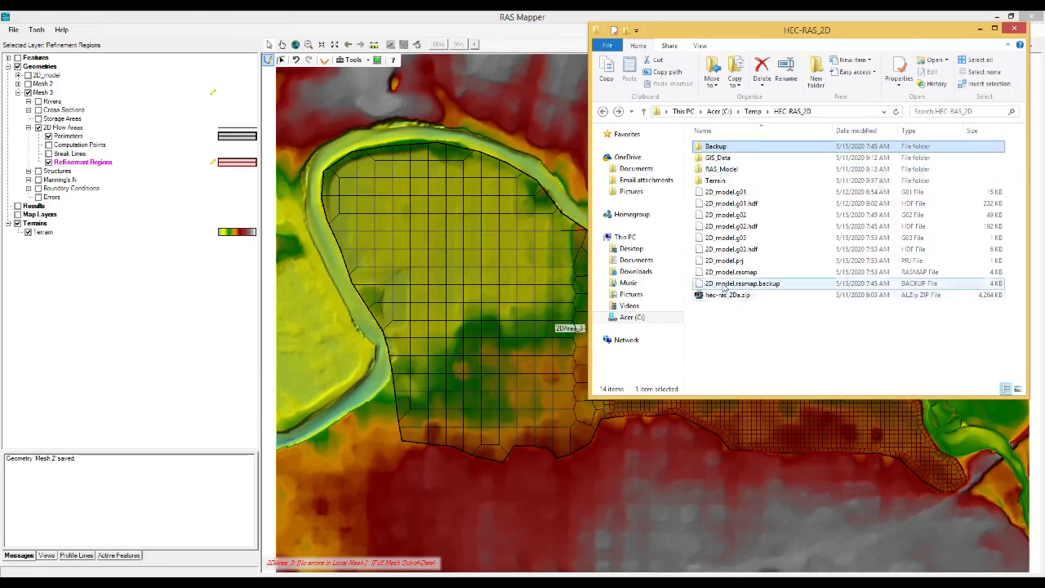
click(749, 284)
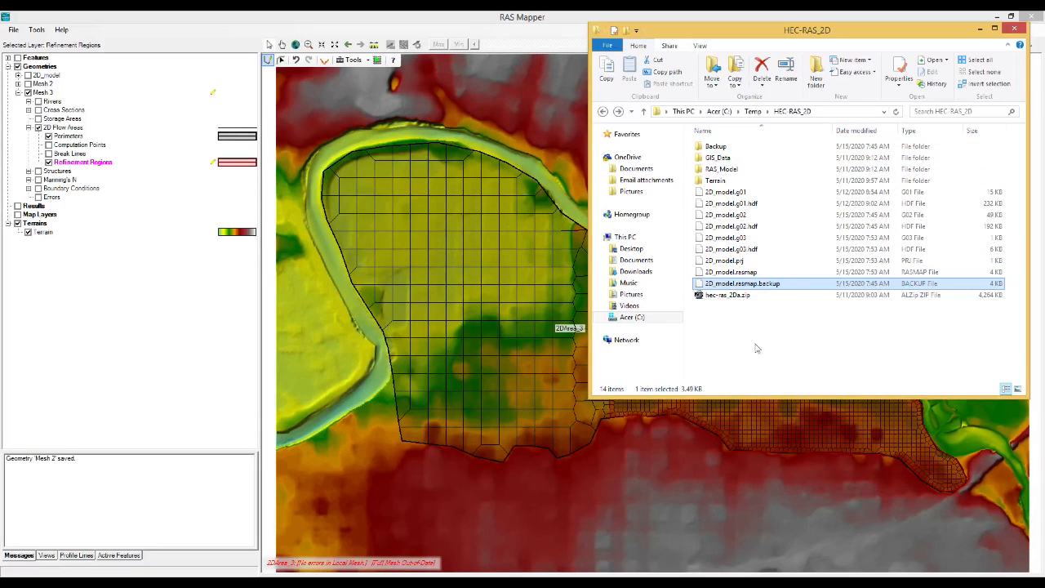
click(717, 147)
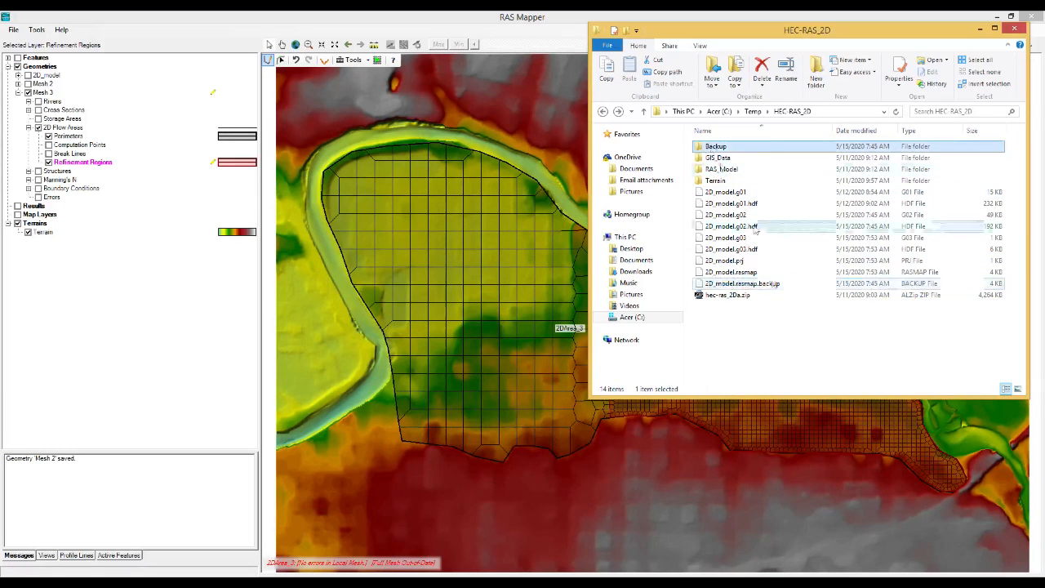
click(776, 321)
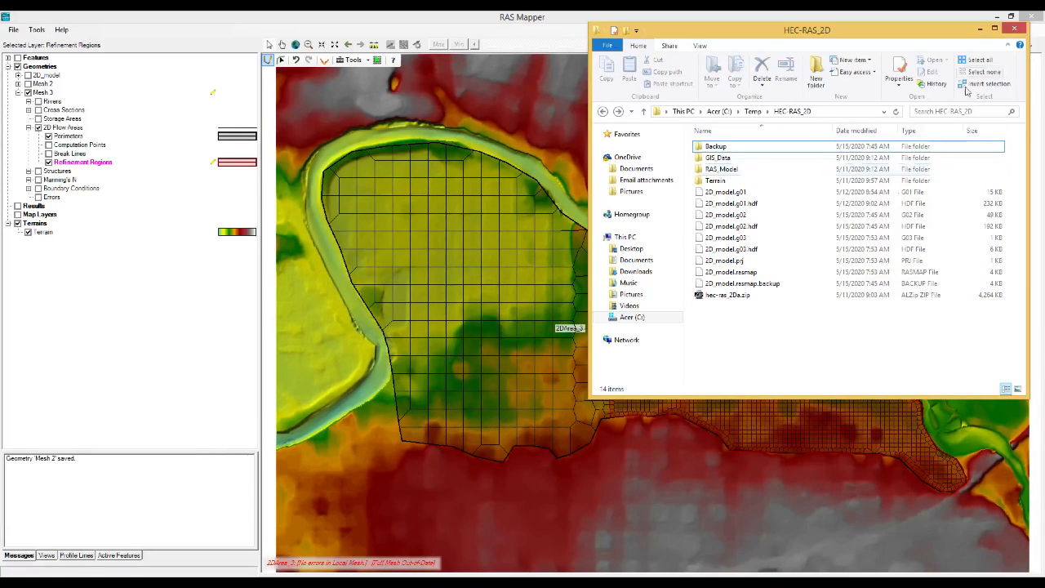
click(981, 29)
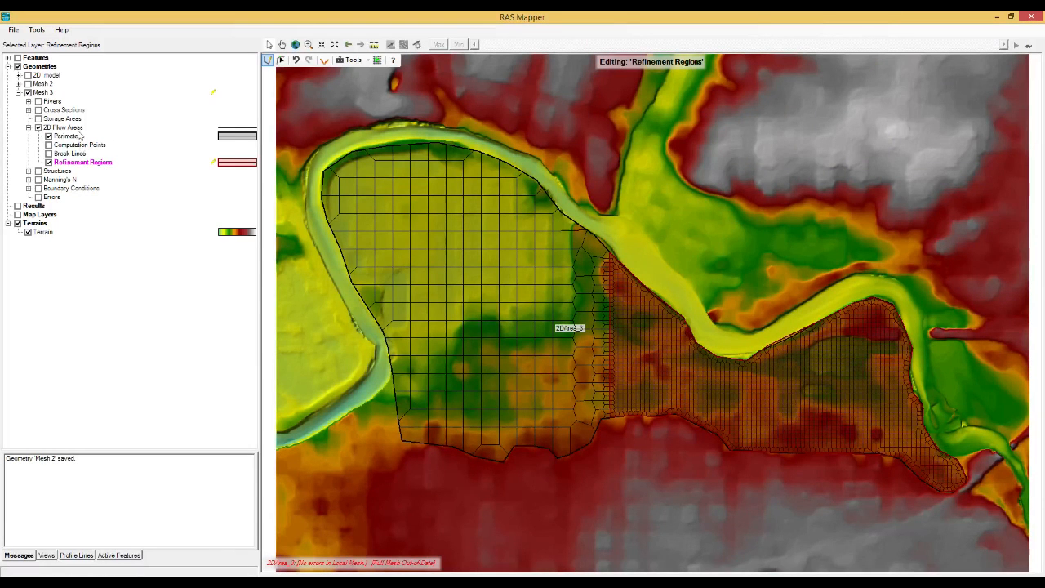
Stop editing Mesh 3's Refinement Regions layer and save the edits to the Mesh 3 geometry.
right_click(88, 166)
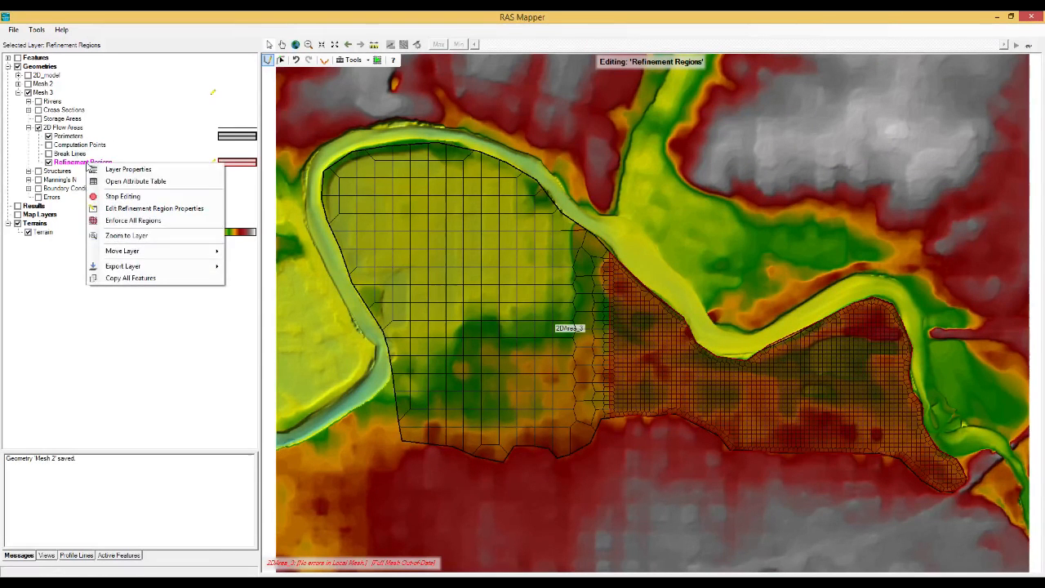
click(130, 198)
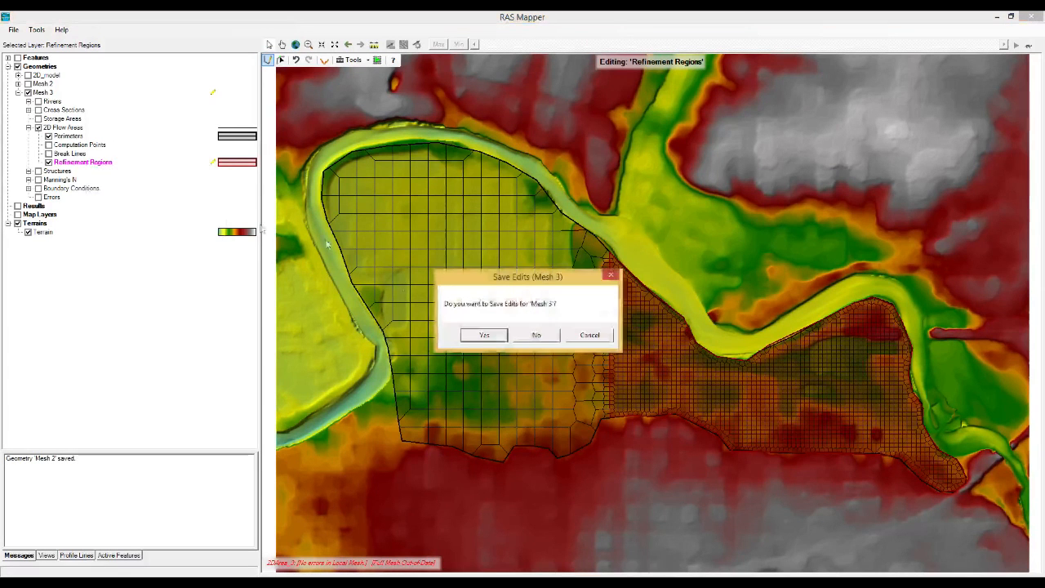
click(486, 336)
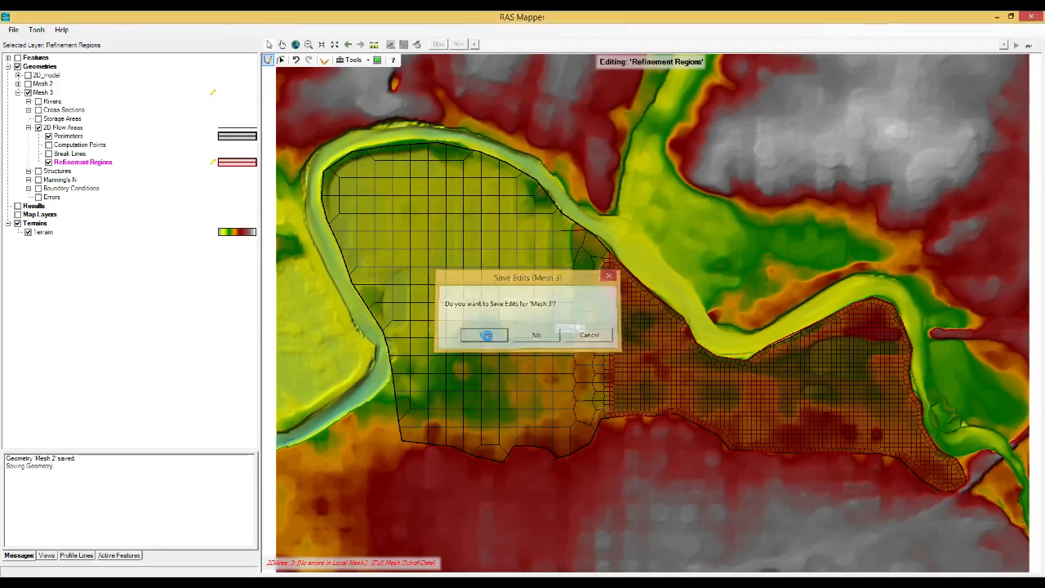
click(14, 29)
click(36, 56)
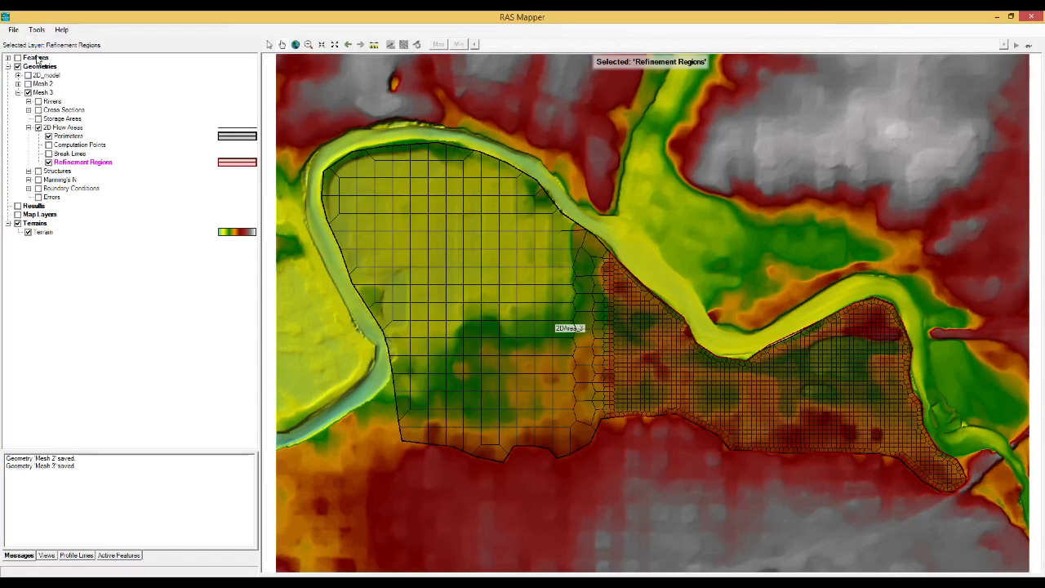